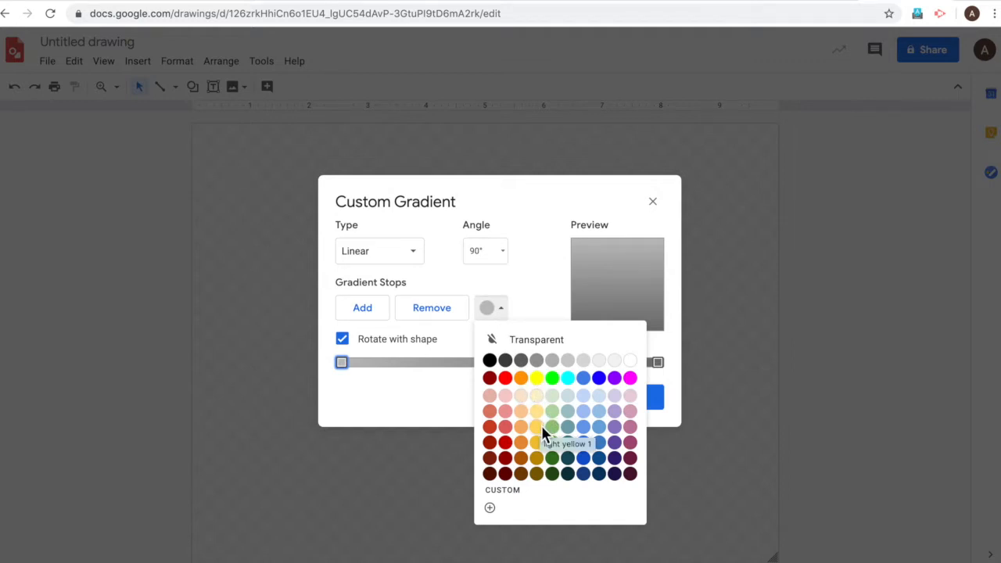
- Set the linear gradient's start stop to light yellow 1 and its end stop to orange
left_click(541, 426)
left_click(658, 362)
left_click(491, 308)
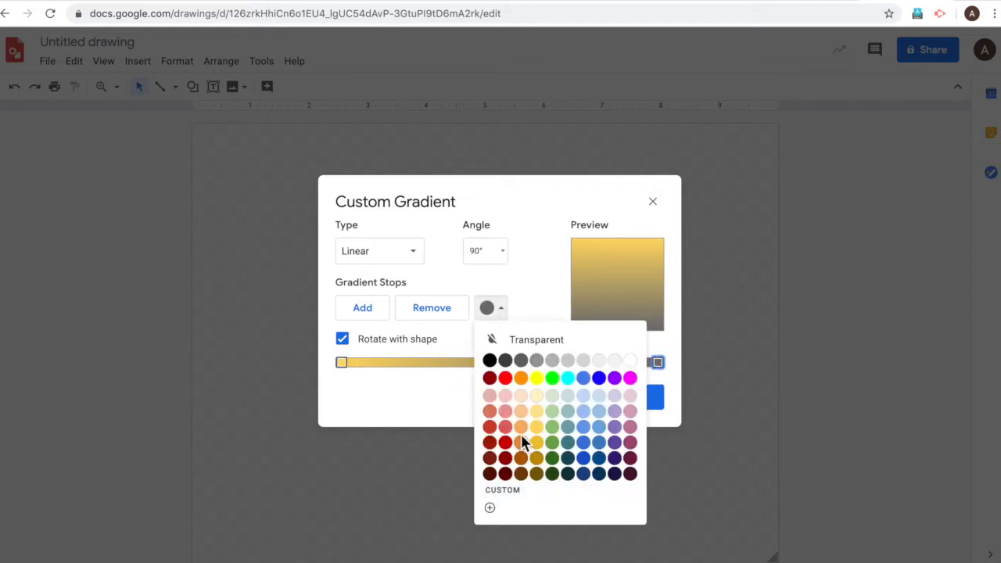
left_click(521, 378)
- Apply a 90° linear background gradient running from a paler yellow start stop to a custom bright orange end stop
left_click(341, 362)
left_click(491, 308)
left_click(537, 411)
left_click(657, 362)
left_click(491, 308)
left_click(490, 507)
left_click(755, 210)
left_click(740, 432)
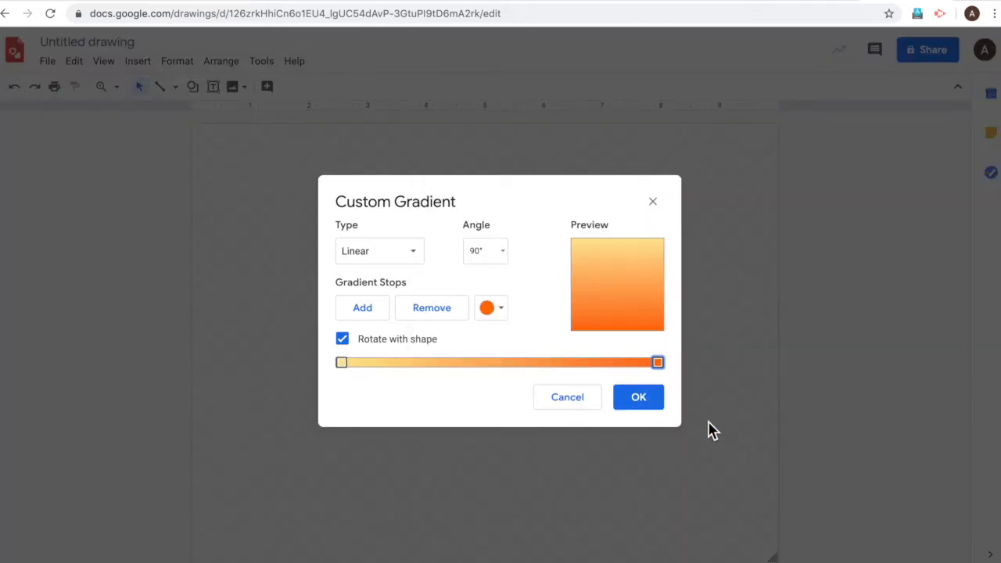
left_click(649, 405)
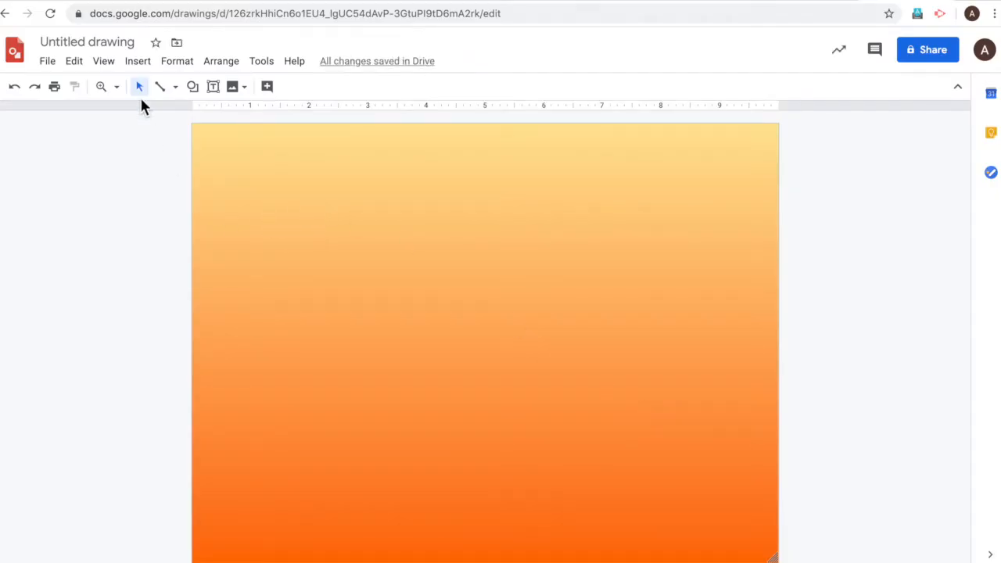
- Search the web for images of "hat drawing png"
left_click(133, 62)
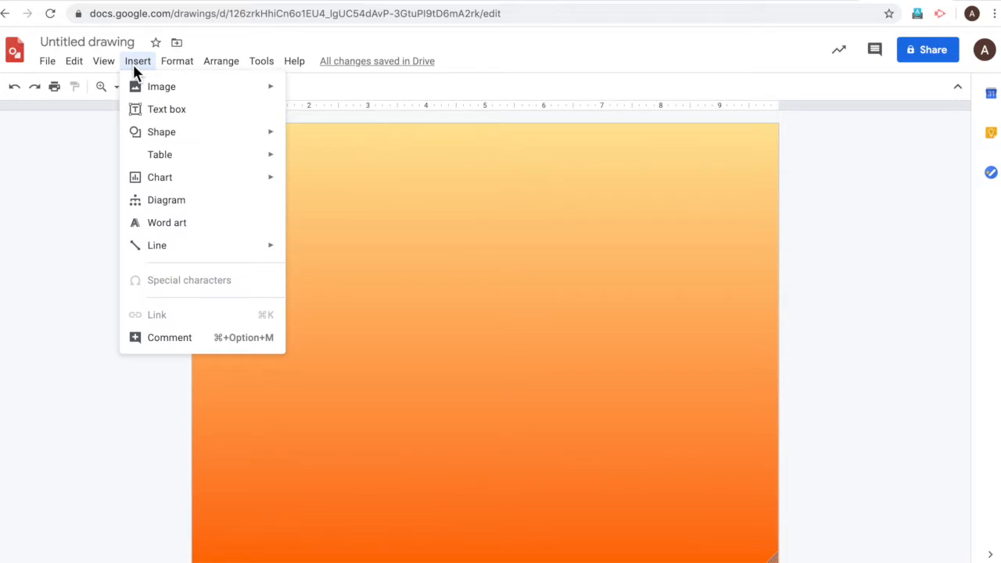
mouse_move(154, 91)
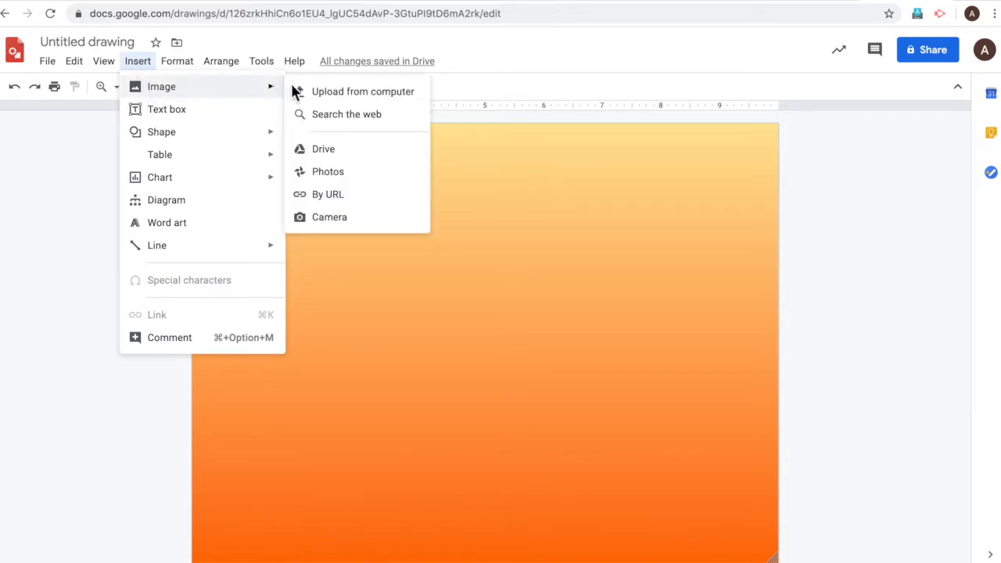
left_click(323, 115)
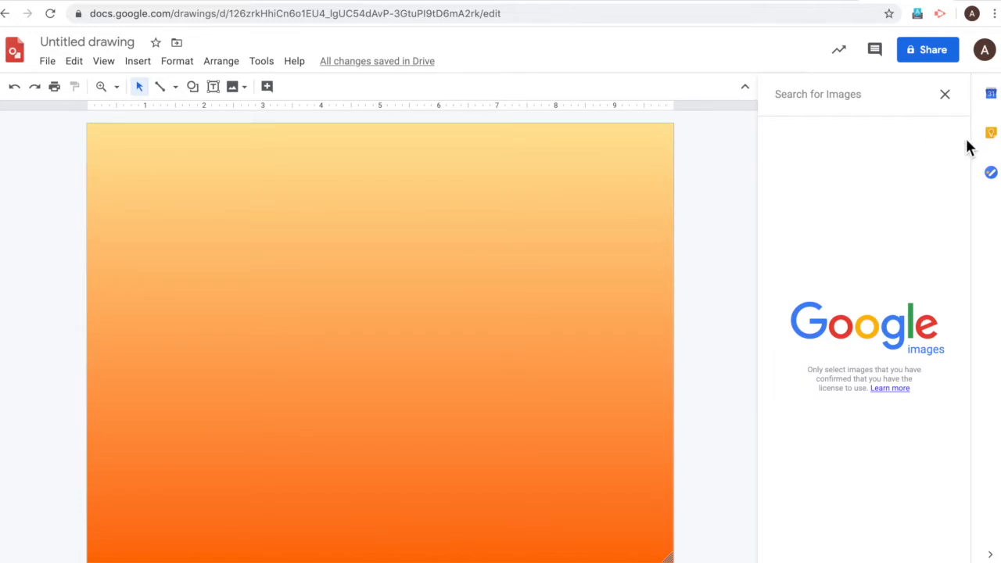
type("ha")
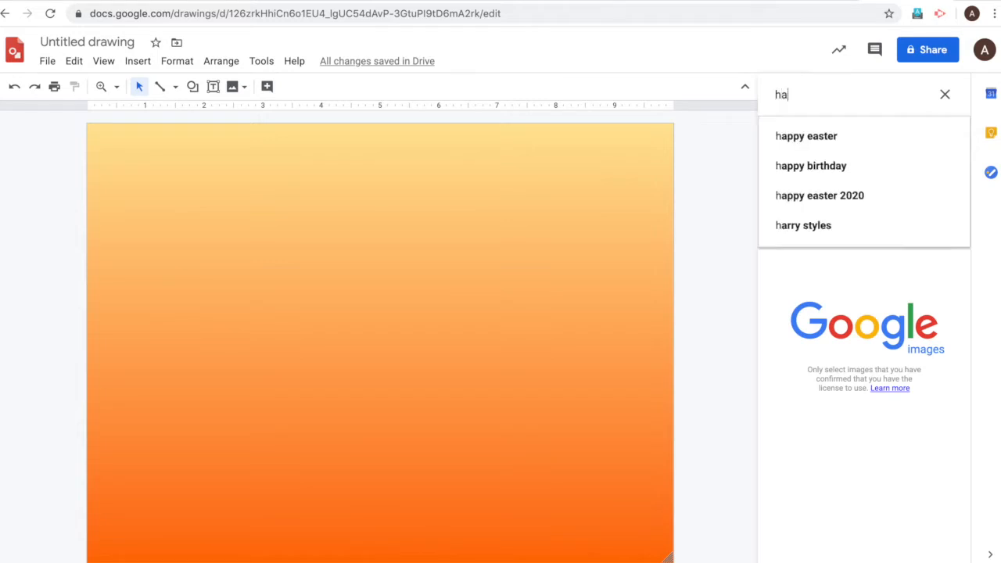
type("t drawing ")
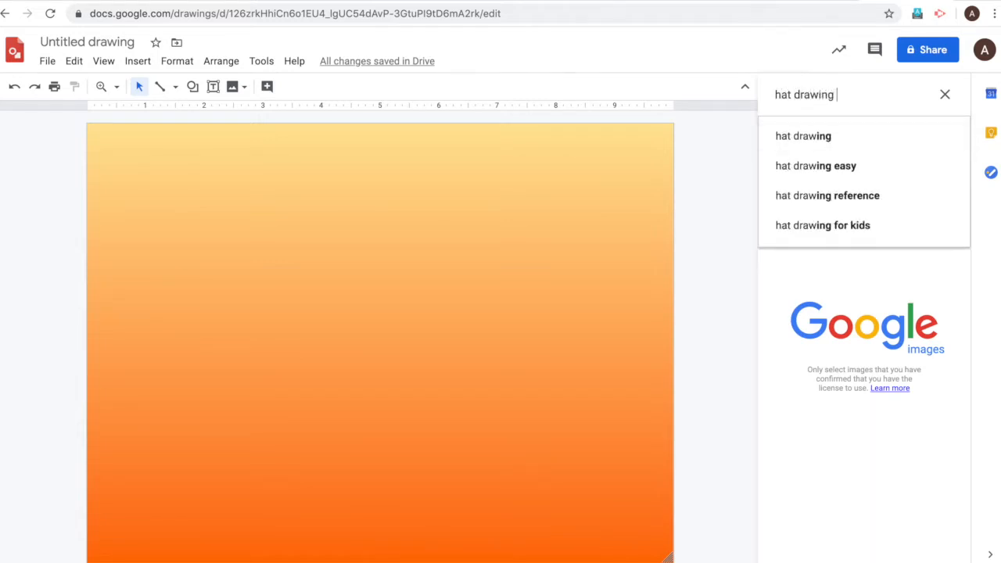
type("png")
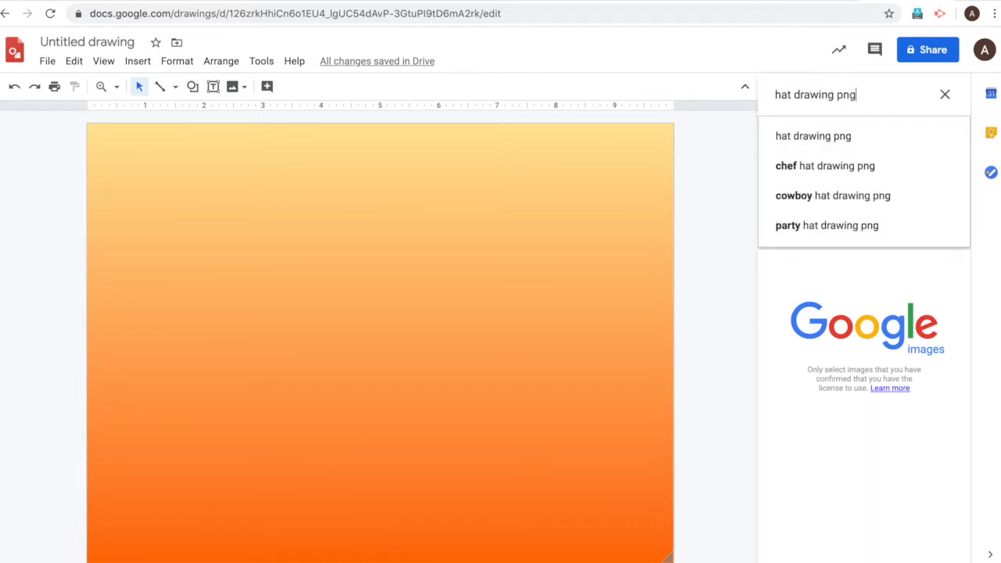
key("Return")
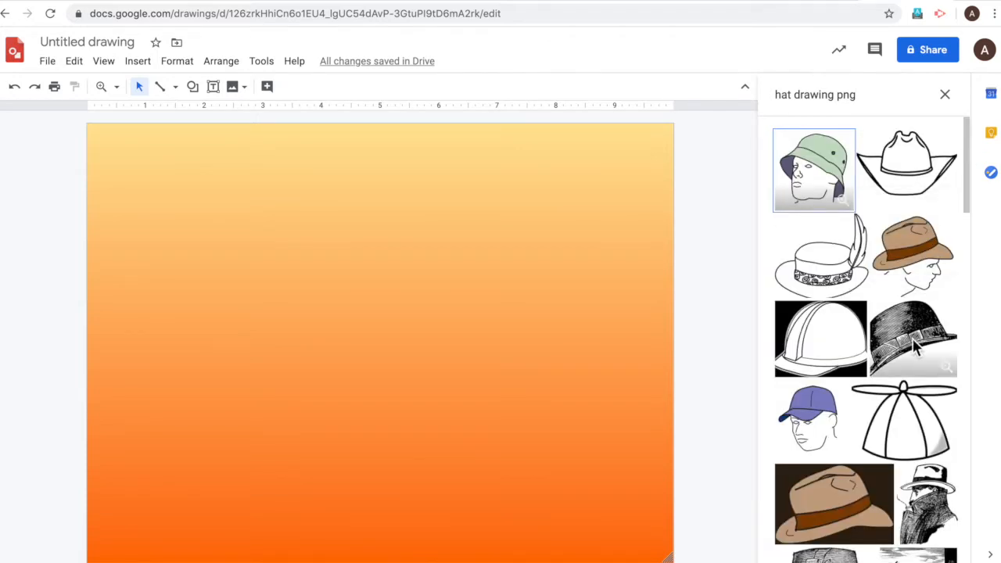
- Insert the black cowboy hat outline image from the results and center it horizontally on the canvas
scroll(916, 344, "down", 2)
scroll(917, 344, "down", 8)
scroll(913, 342, "down", 6)
scroll(912, 338, "up", 15)
left_click(932, 171)
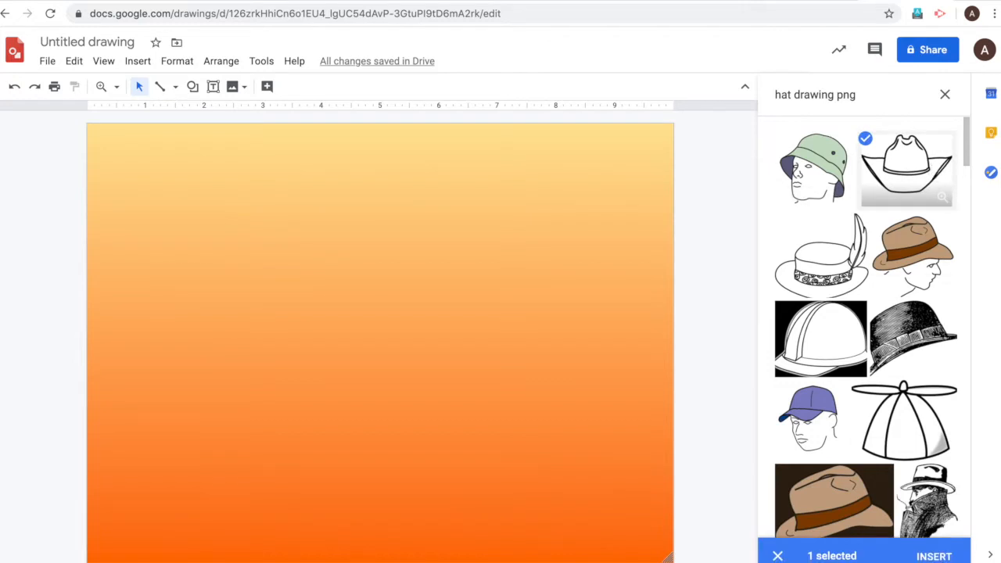
left_click(942, 557)
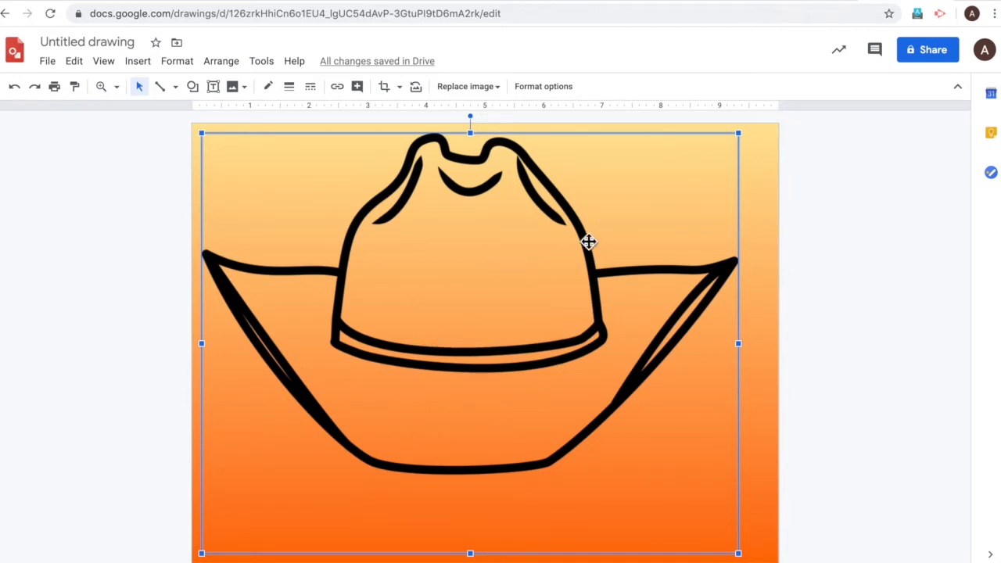
left_click_drag(452, 318, 466, 321)
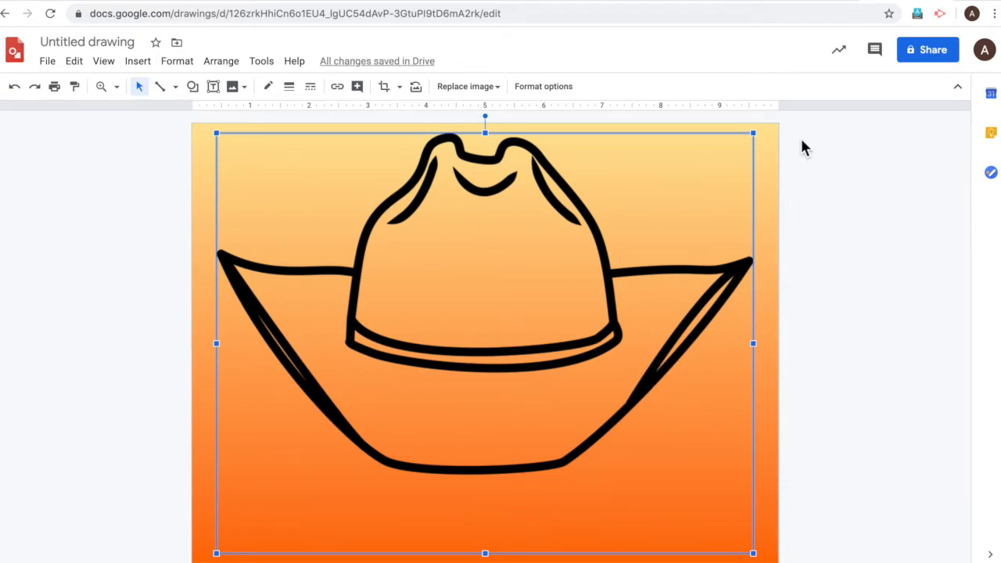
left_click(778, 166)
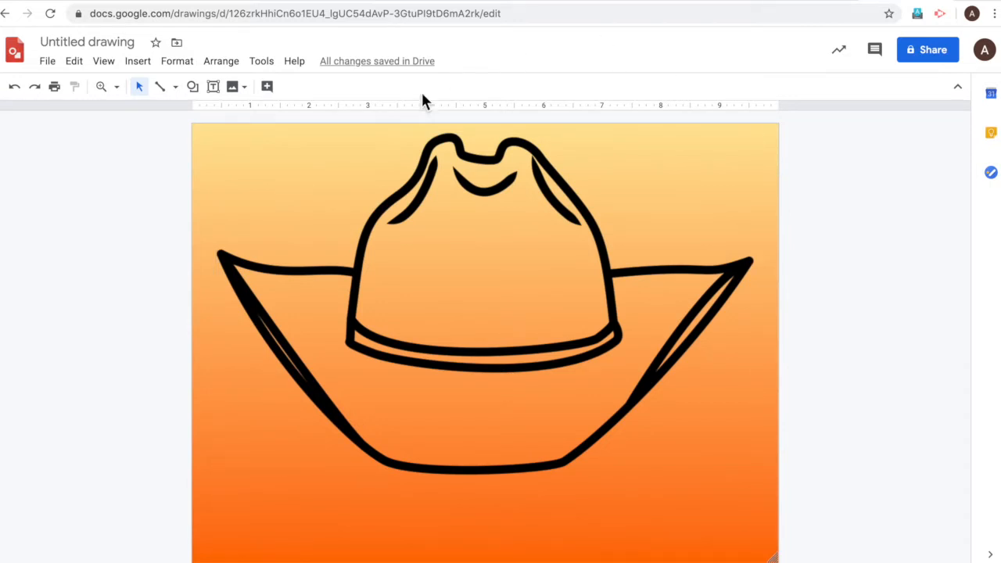
- Trace the whole cowboy hat outline with the Curve tool, following the brim and crown and closing the shape at its starting point
left_click(174, 87)
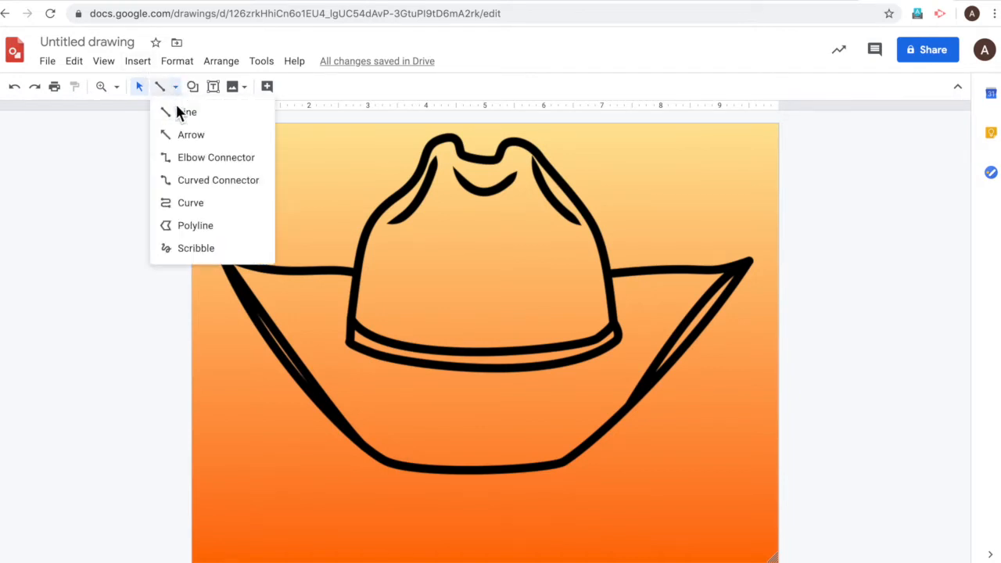
left_click(191, 203)
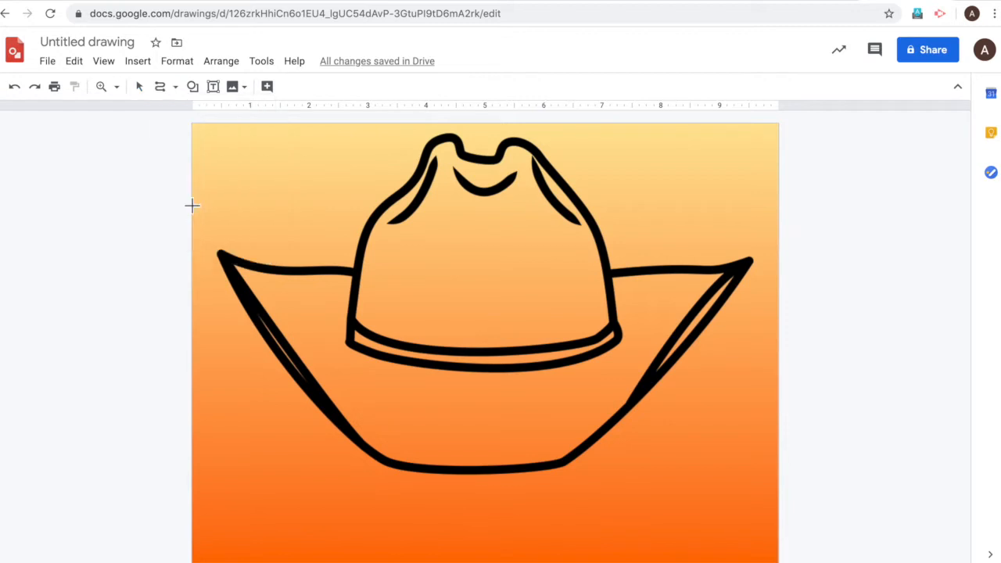
left_click(354, 274)
left_click(223, 258)
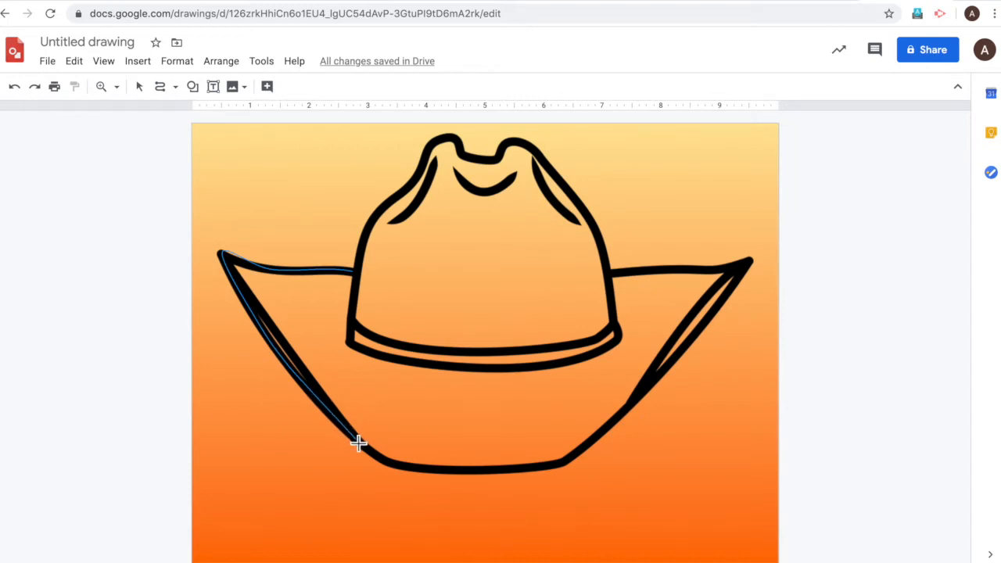
left_click(395, 468)
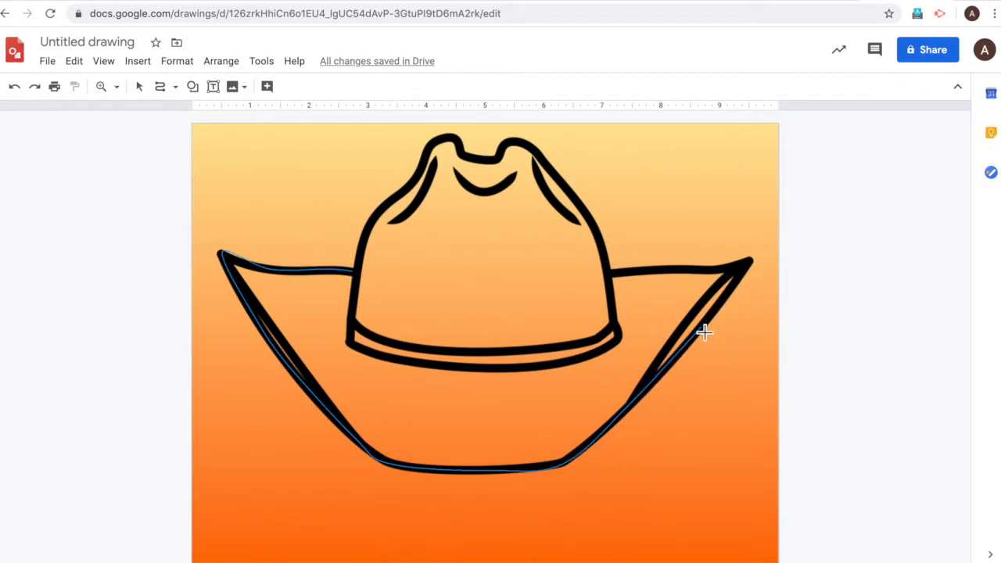
left_click(751, 267)
left_click(726, 272)
left_click(664, 272)
left_click(614, 274)
left_click(601, 239)
left_click(574, 195)
left_click(541, 158)
left_click(512, 144)
left_click(499, 157)
left_click(467, 160)
left_click(459, 142)
left_click(433, 146)
left_click(421, 176)
left_click(374, 222)
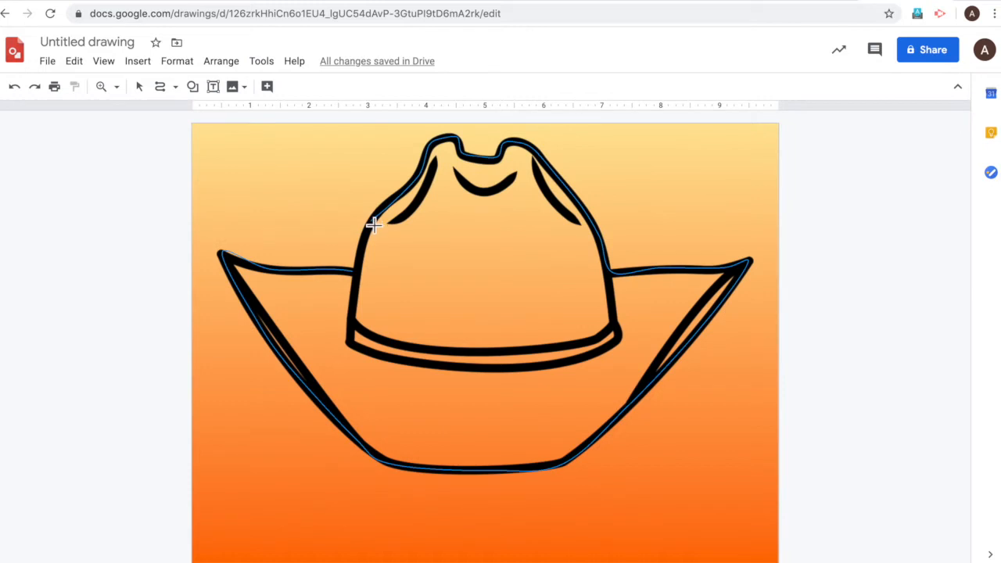
left_click(369, 245)
left_click(360, 275)
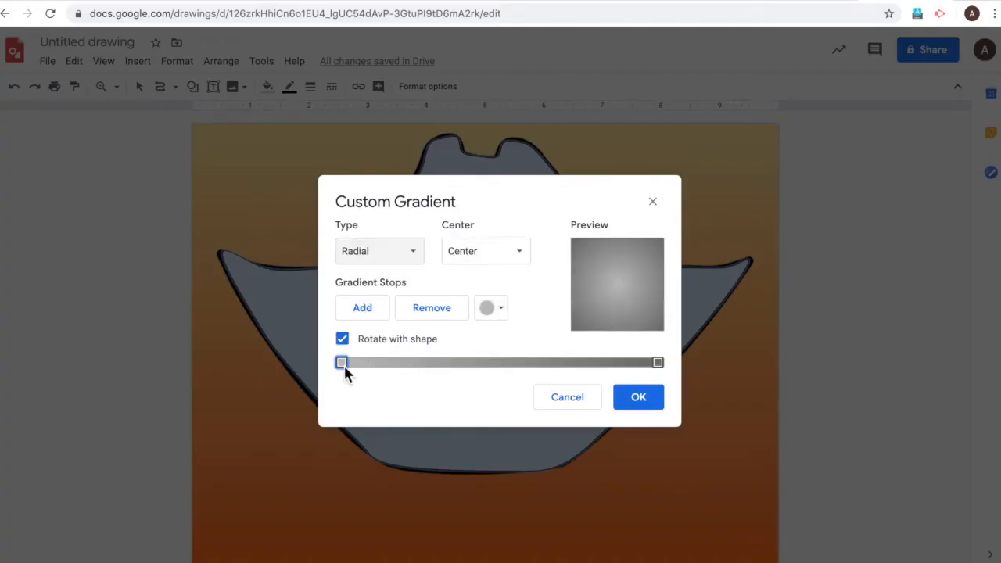
- Set the inner stop of the hat shape's radial gradient to a custom turquoise
left_click(491, 307)
left_click(505, 508)
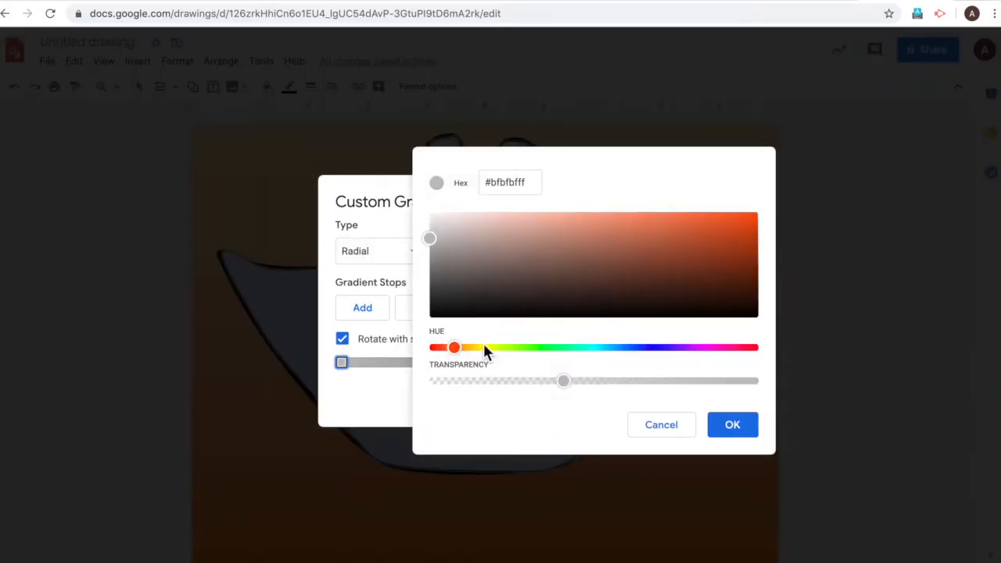
left_click_drag(484, 351, 587, 348)
left_click(615, 217)
left_click(731, 423)
- Set the radial gradient's outer stop to a custom saturated blue and apply the gradient to the traced hat shape
left_click(520, 507)
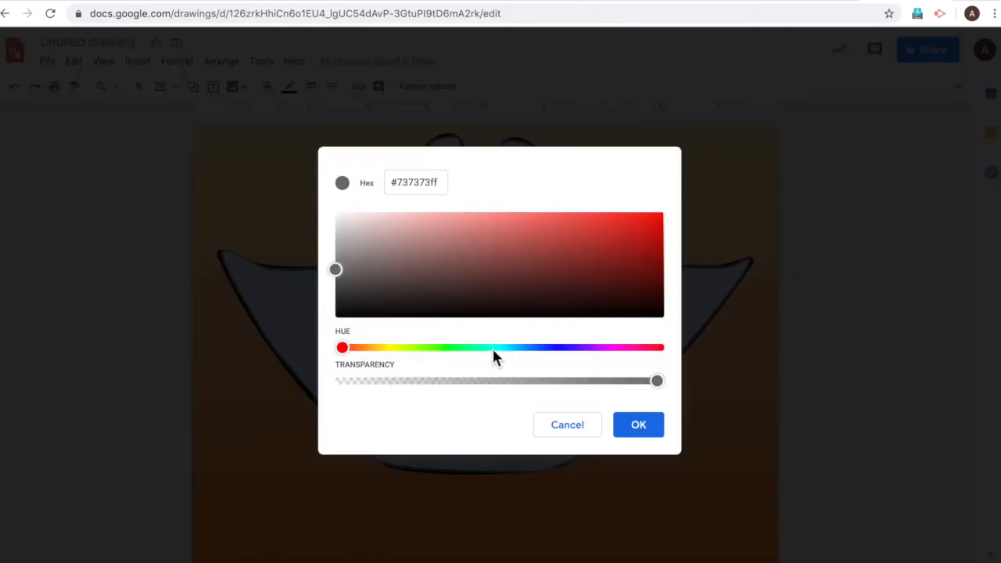
left_click_drag(492, 346, 518, 351)
left_click(650, 248)
left_click(521, 347)
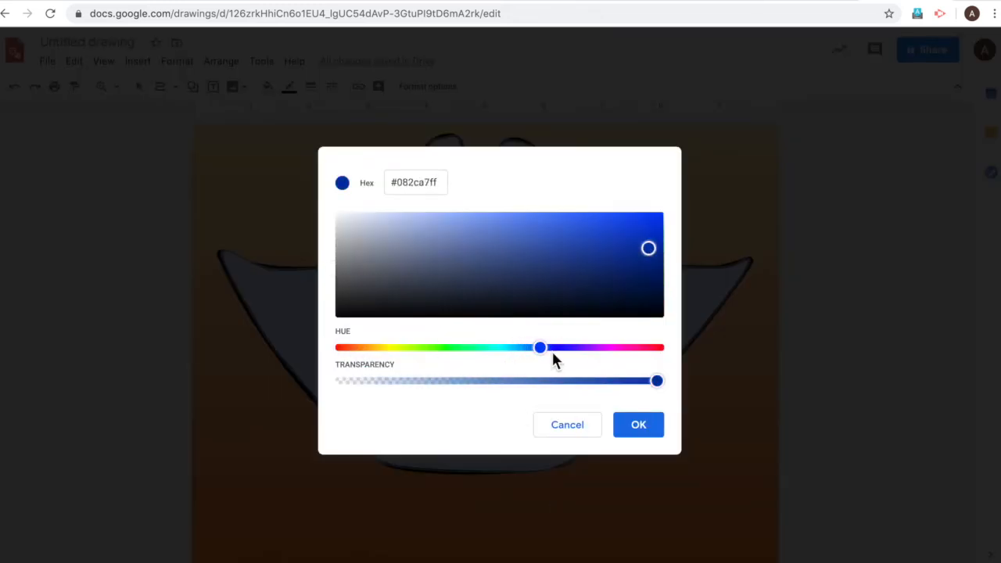
left_click(637, 425)
left_click(636, 398)
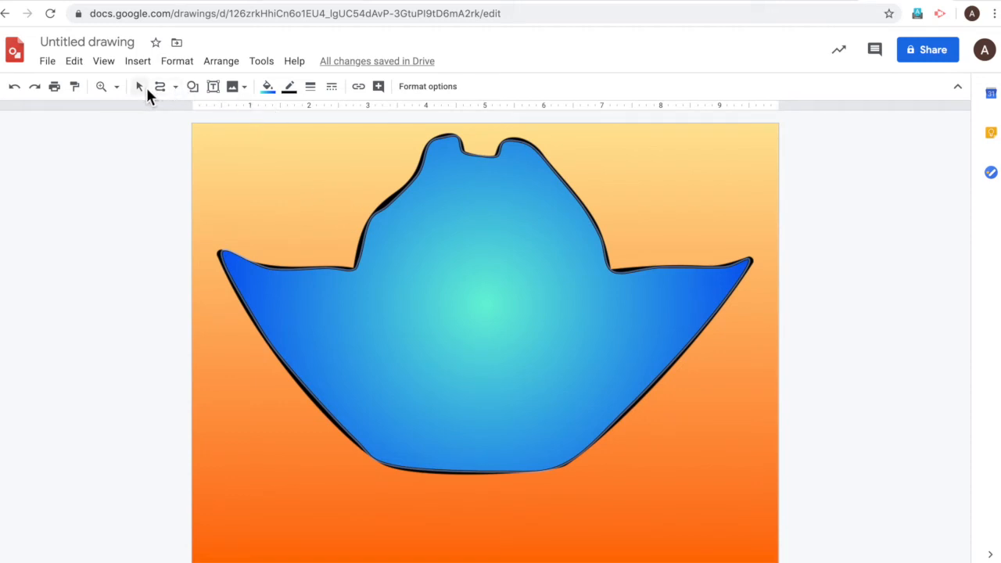
- Send the blue gradient hat shape backward behind the black outline image and deselect it
left_click(141, 89)
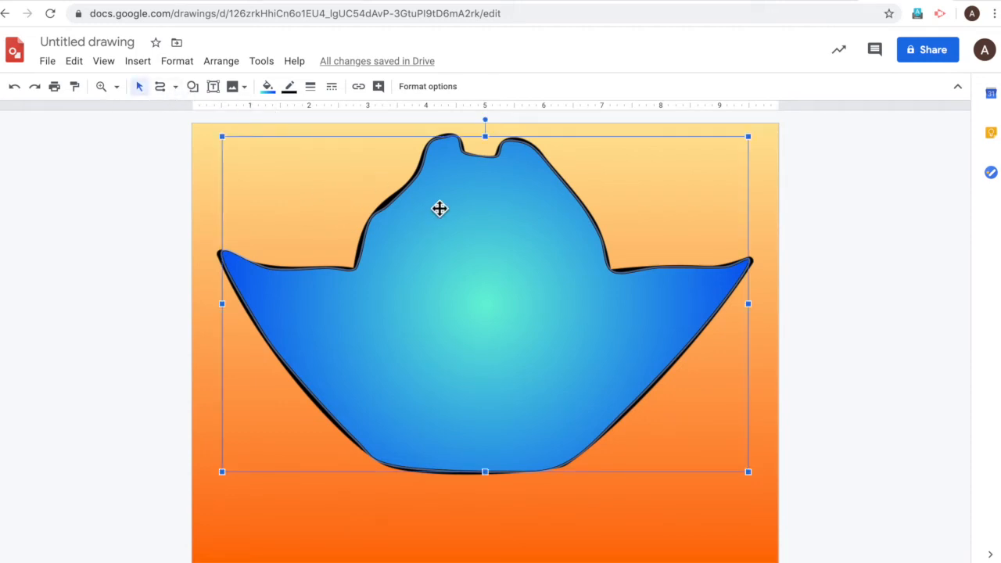
left_click(192, 66)
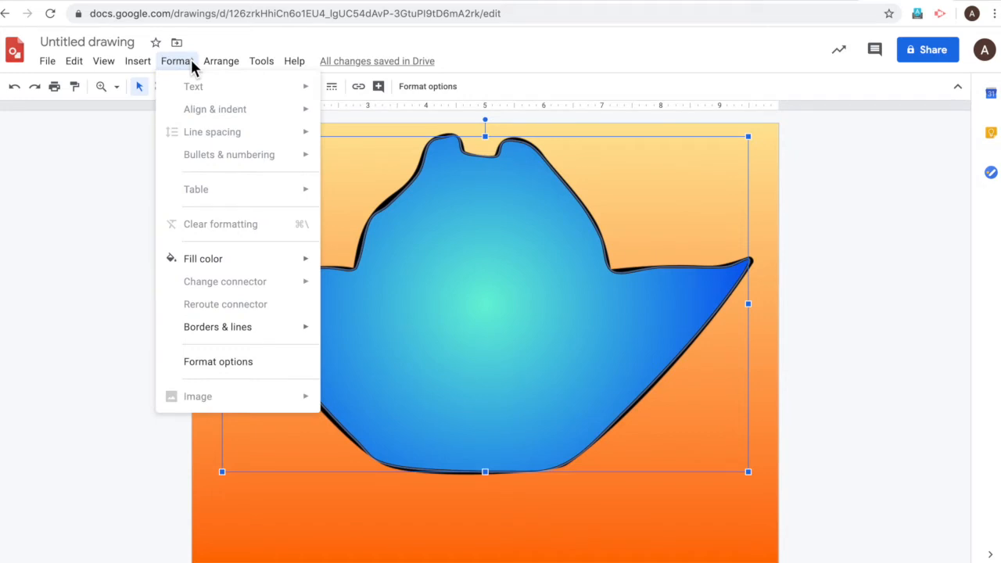
mouse_move(222, 63)
mouse_move(241, 92)
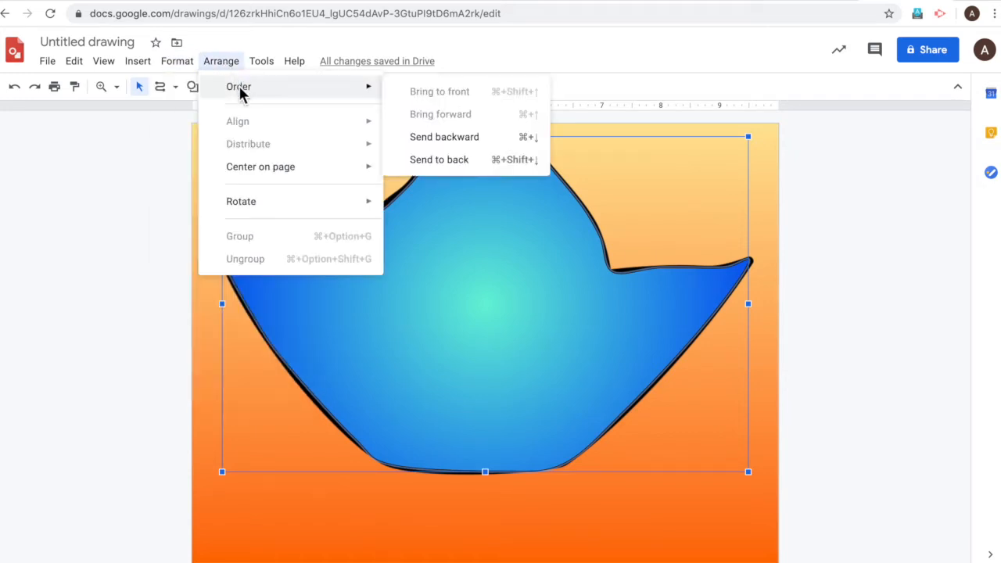
left_click(410, 141)
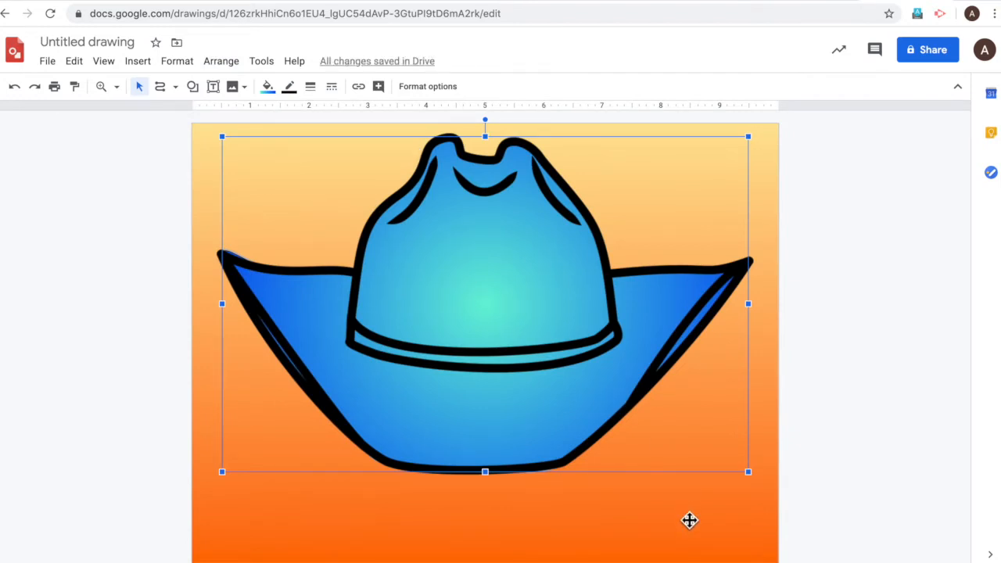
left_click(689, 520)
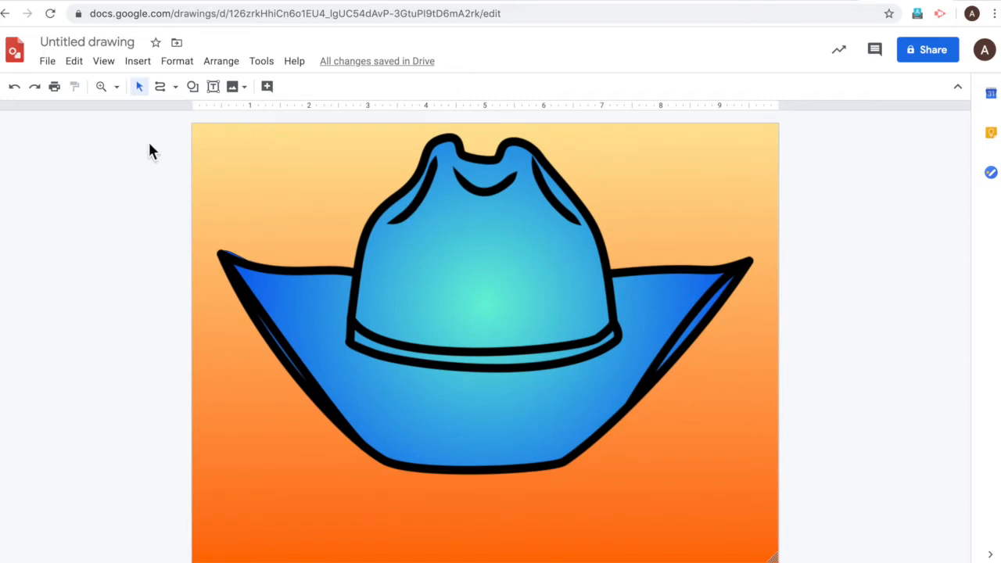
- Search the web for "cheetah print" images and insert the first result into the drawing
left_click(146, 63)
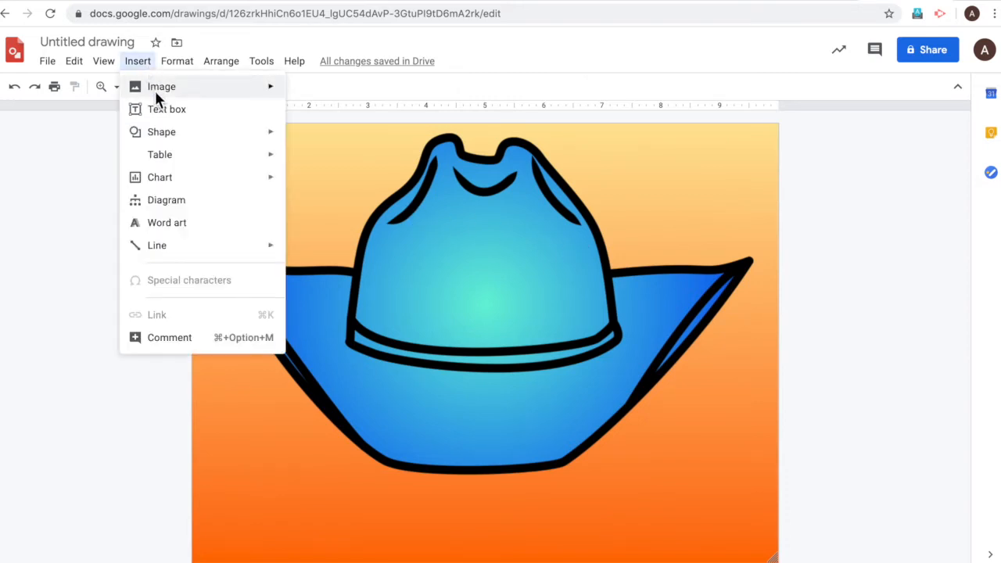
mouse_move(244, 95)
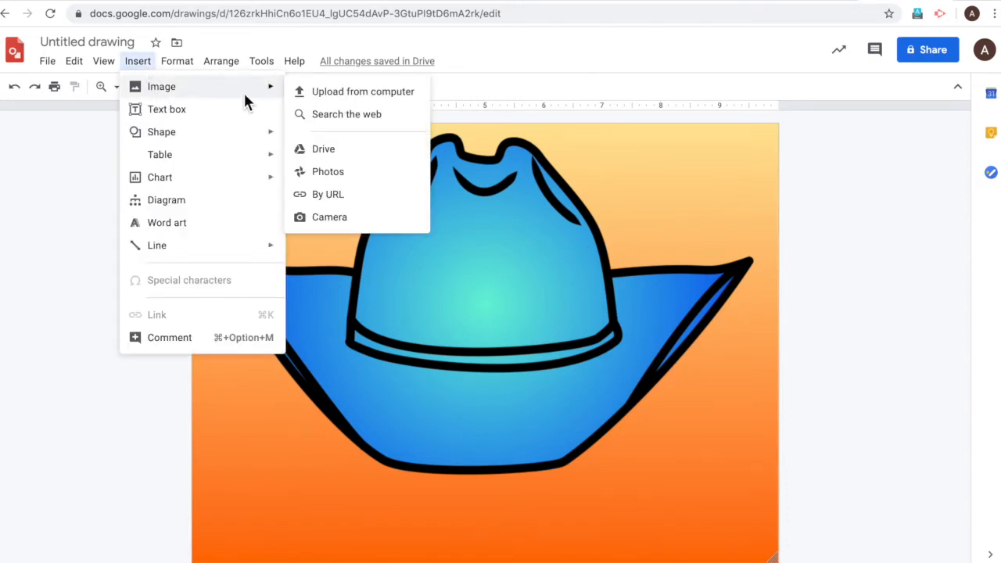
left_click(360, 115)
left_click_drag(786, 112, 896, 105)
type("cheetah print")
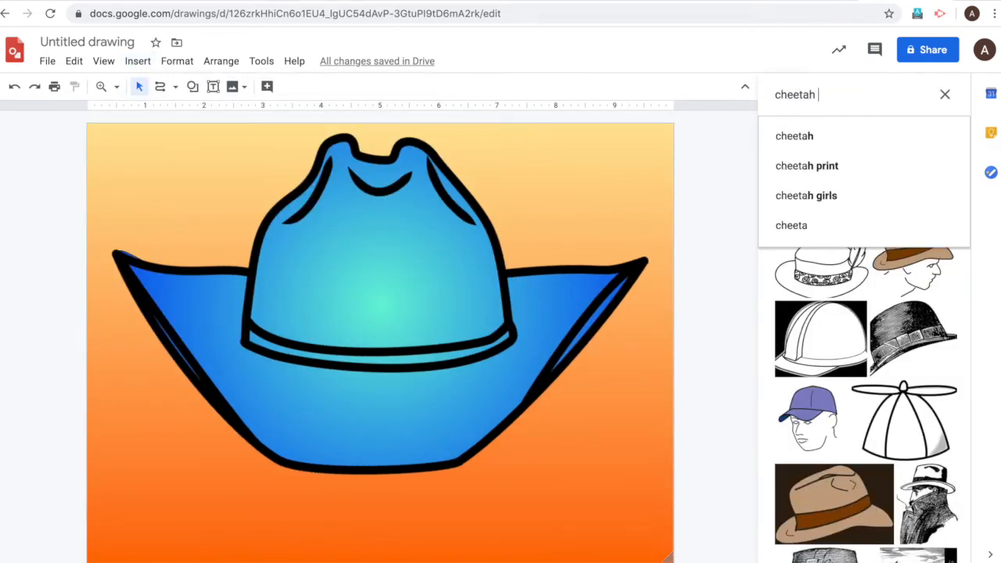
key("Return")
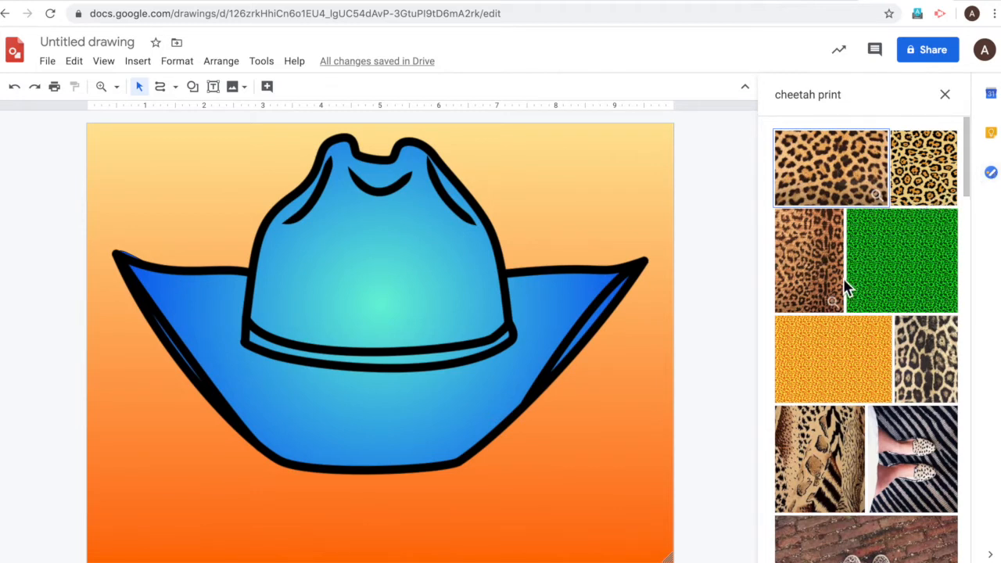
left_click(827, 176)
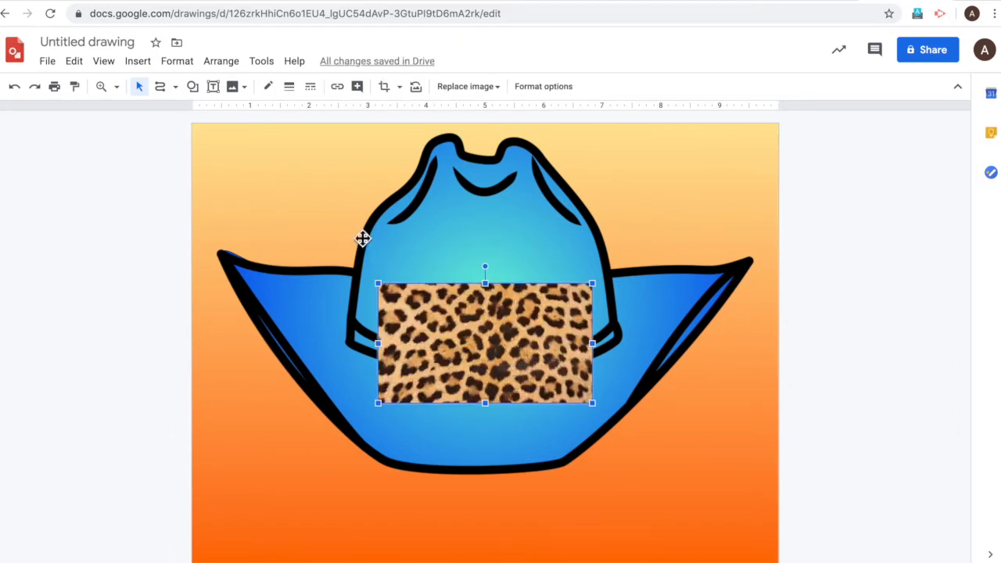
- Mask the inserted cheetah print image with the heart shape
left_click(399, 87)
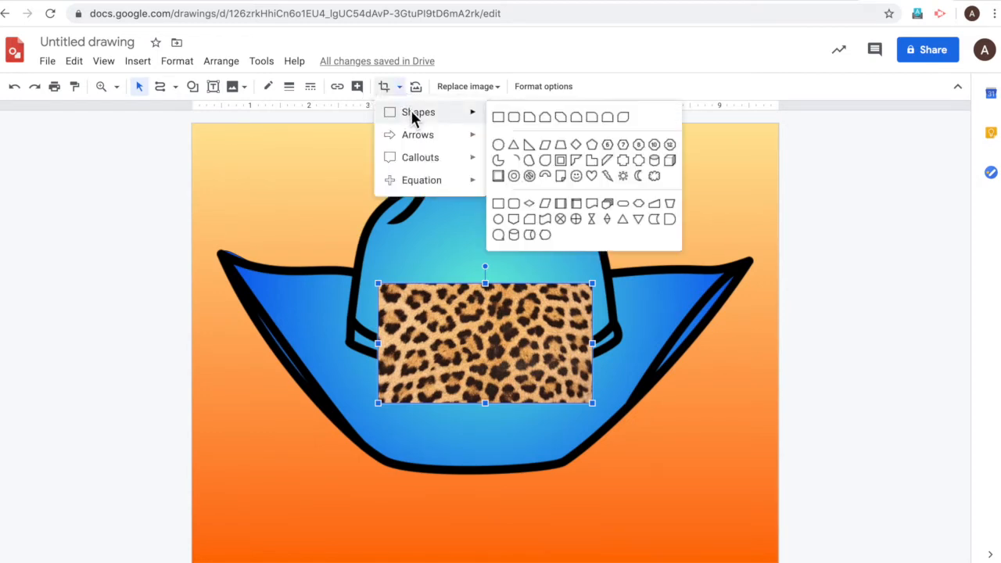
mouse_move(472, 127)
left_click(594, 175)
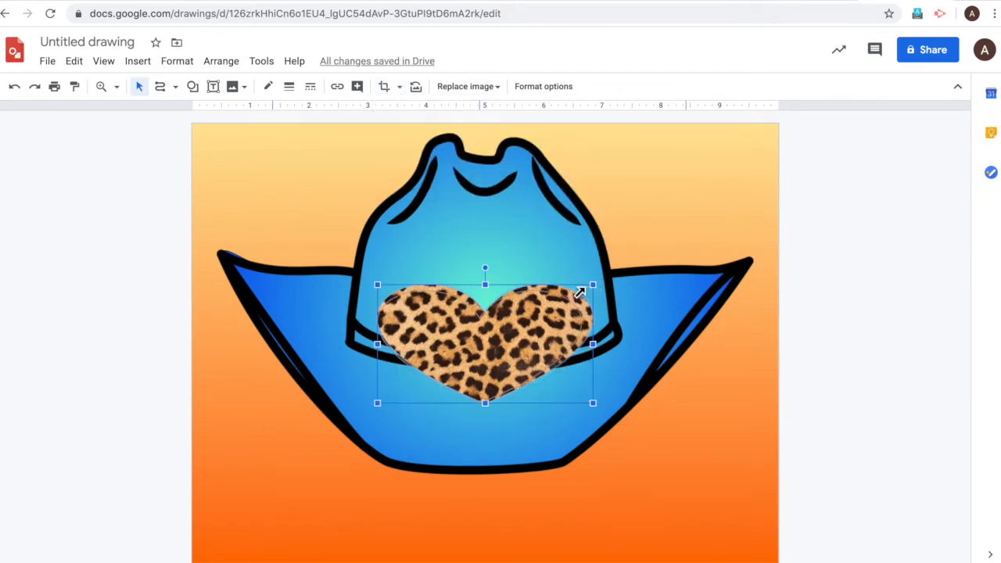
- Shrink the cheetah print heart and center it on the upper part of the hat's crown
left_click_drag(592, 285, 561, 300)
left_click_drag(523, 350, 540, 262)
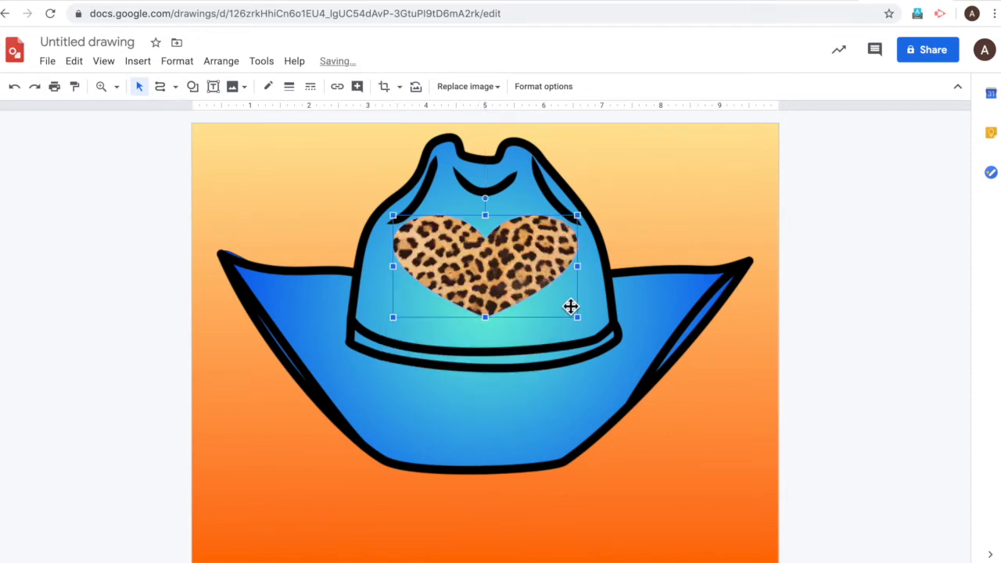
left_click_drag(585, 326, 544, 290)
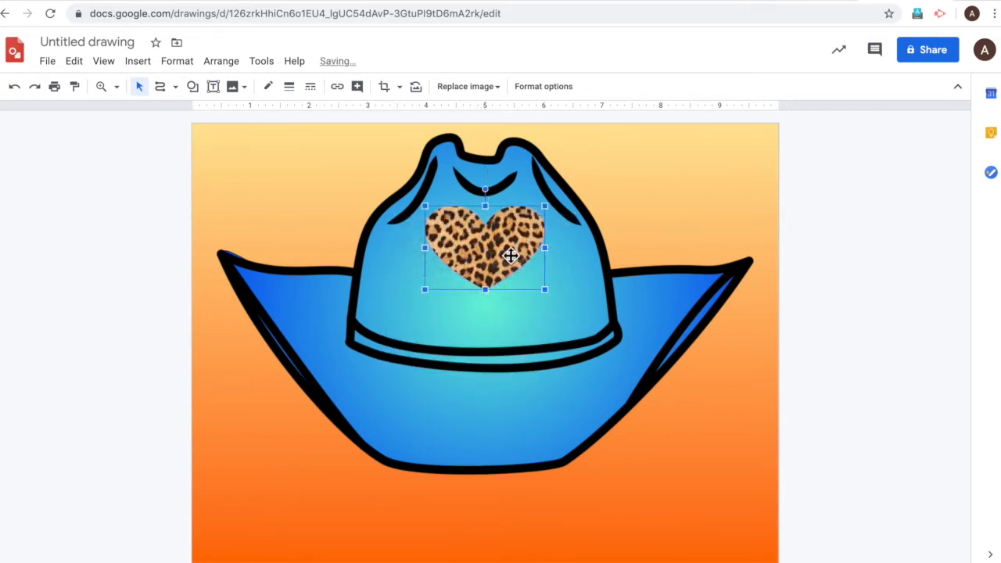
left_click(568, 315)
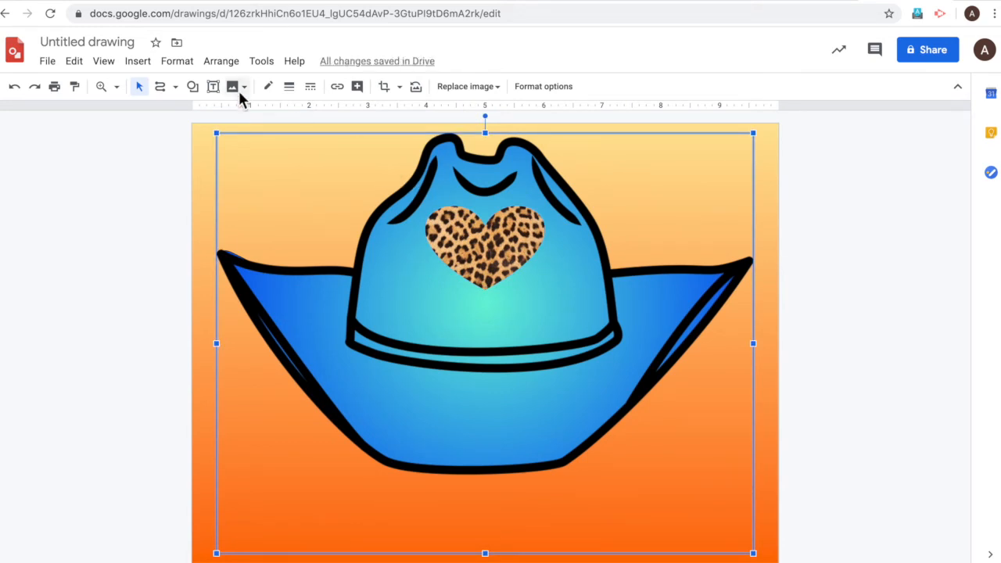
- Insert word art reading "Yeehaw" into the drawing
left_click(148, 65)
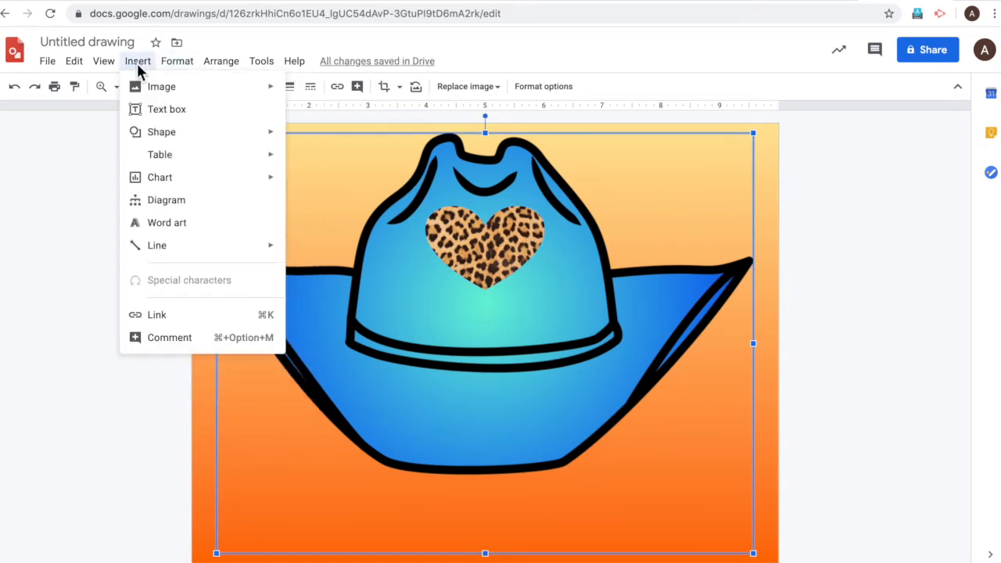
mouse_move(159, 136)
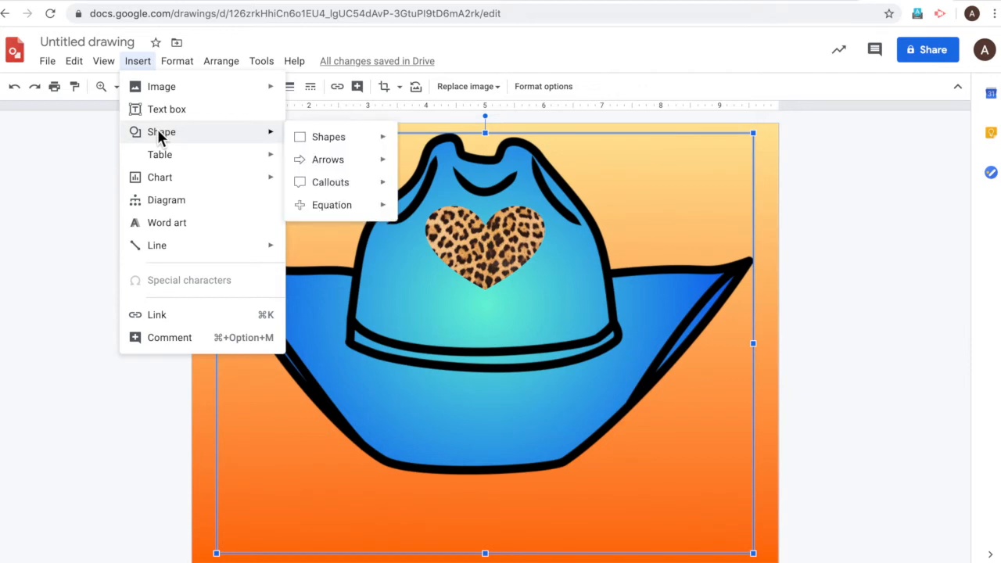
left_click(202, 223)
type("Yeehaw")
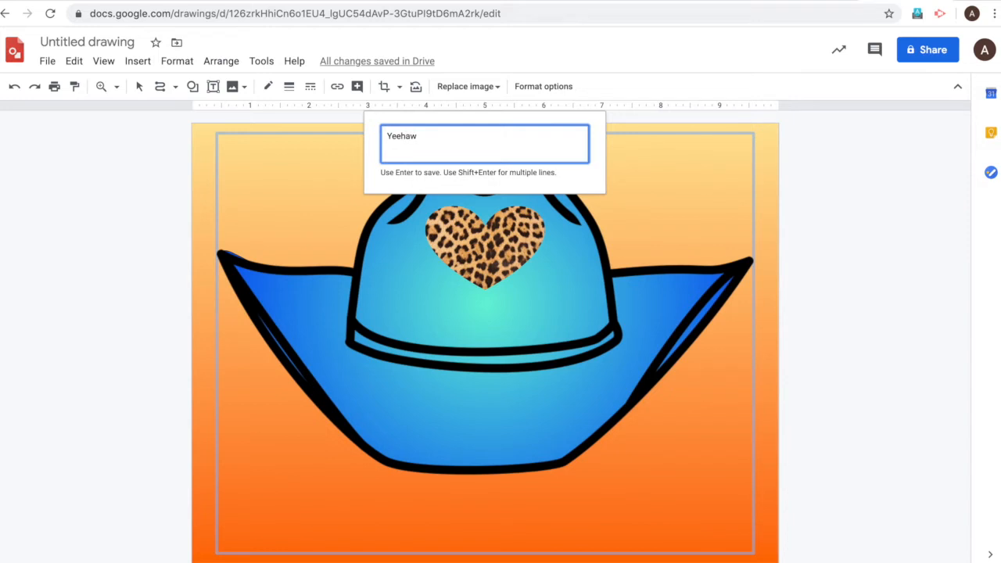
key("Return")
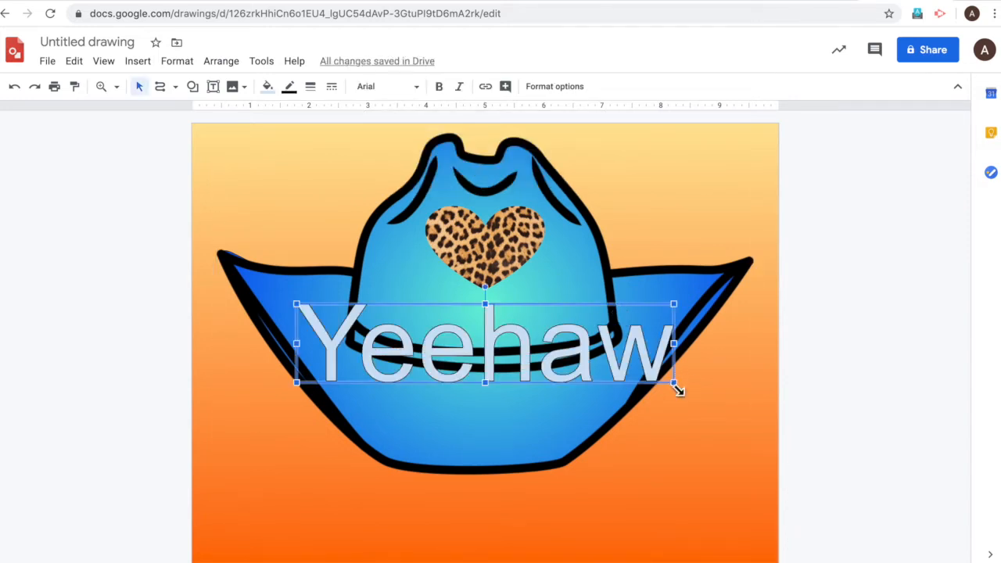
- Scale down the "Yeehaw" word art and position it directly below the cheetah heart, above the hat band
left_click_drag(674, 383, 551, 319)
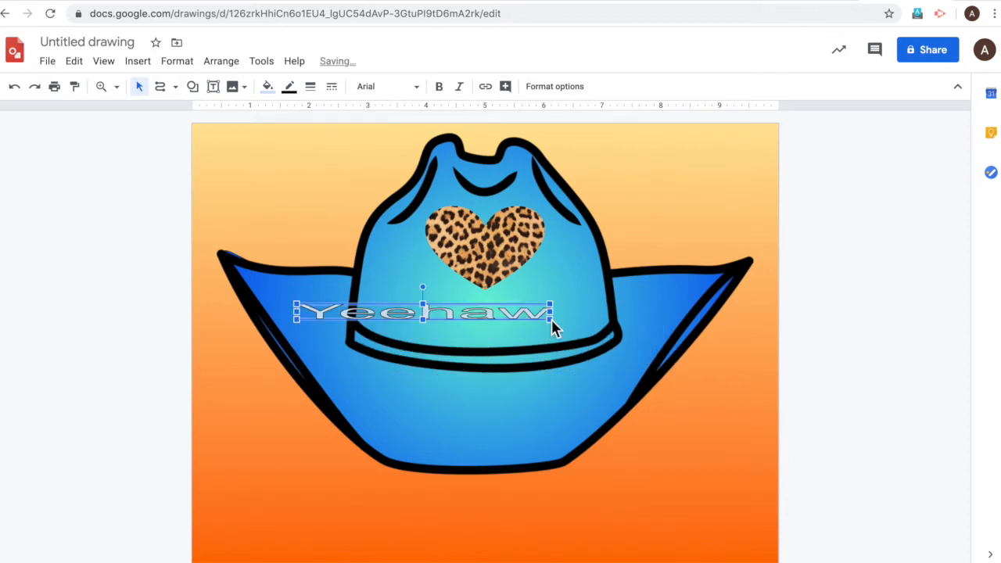
left_click(14, 87)
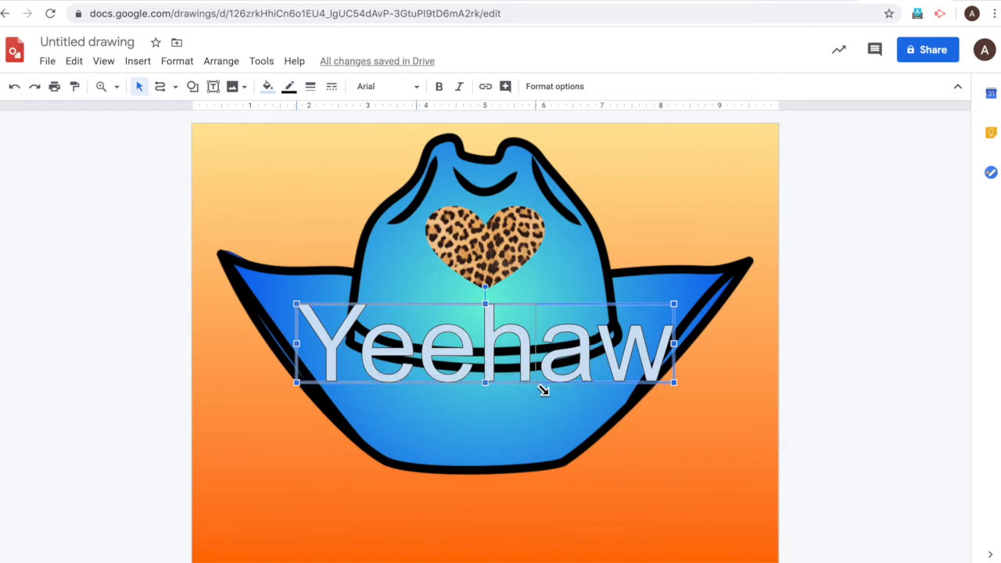
left_click_drag(543, 390, 538, 387)
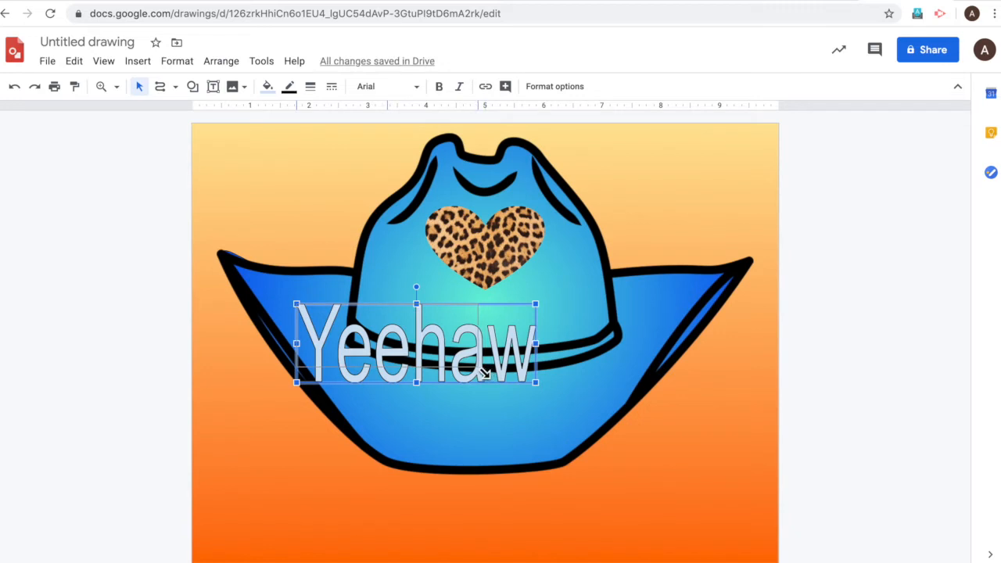
left_click_drag(472, 369, 442, 361)
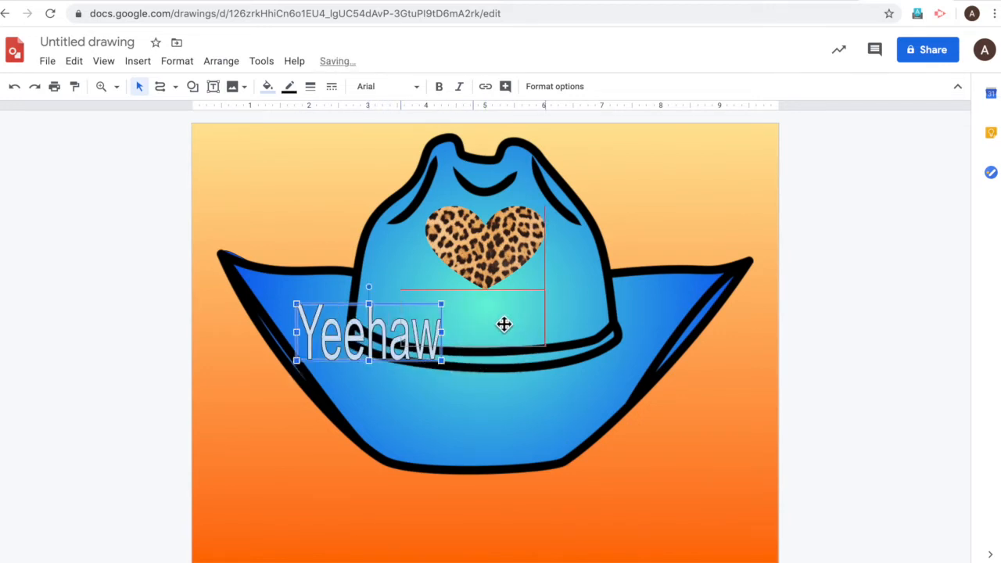
left_click_drag(510, 323, 509, 323)
- Set the "Yeehaw" word art's font to Leckerli One and fill it with a custom orange-to-dark-brown gradient
left_click(387, 86)
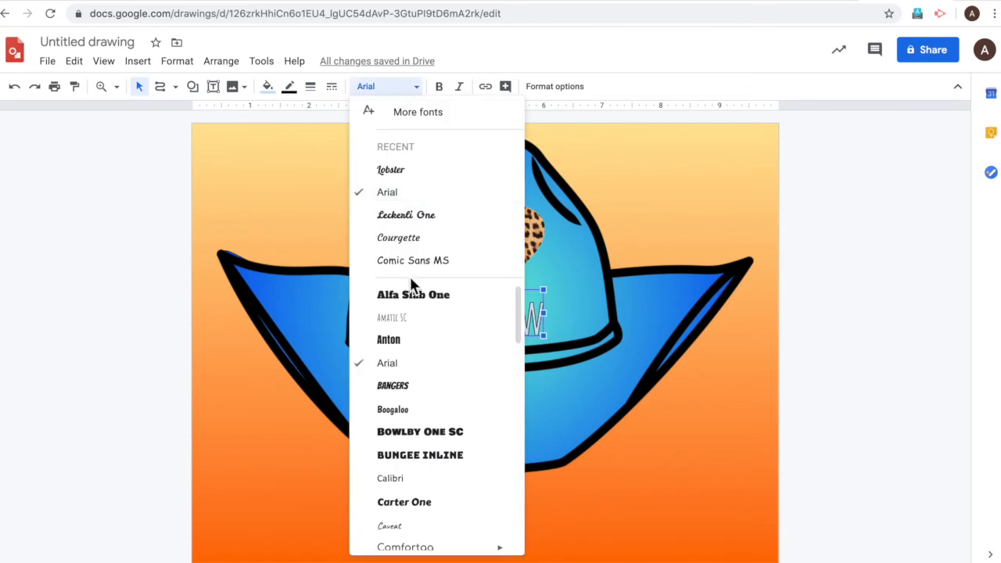
left_click(406, 214)
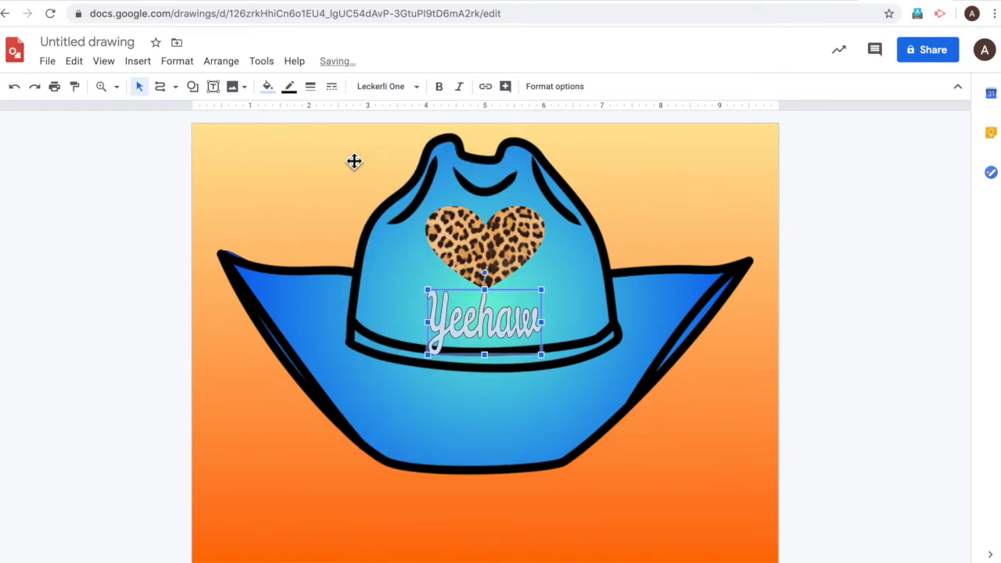
left_click(270, 94)
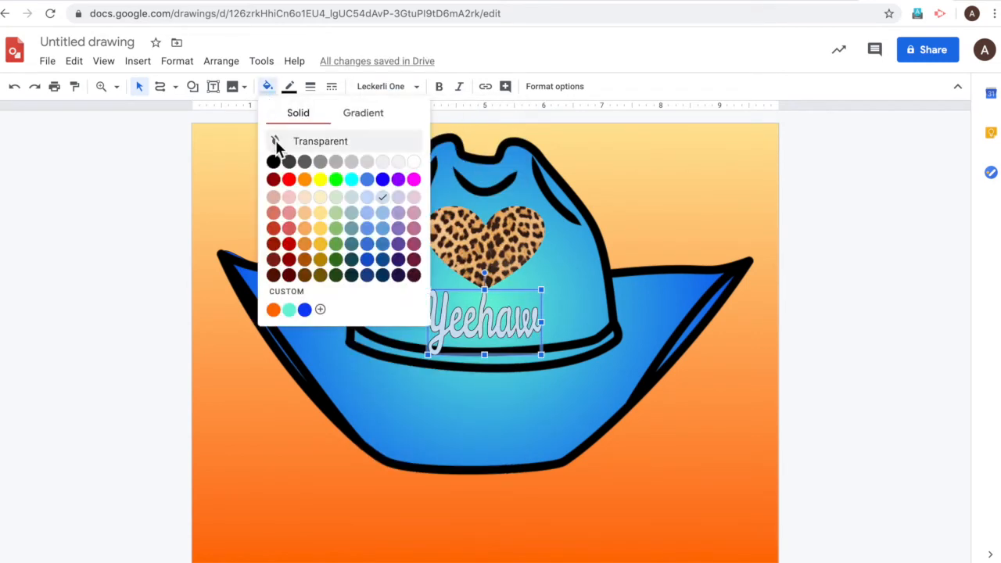
left_click(363, 112)
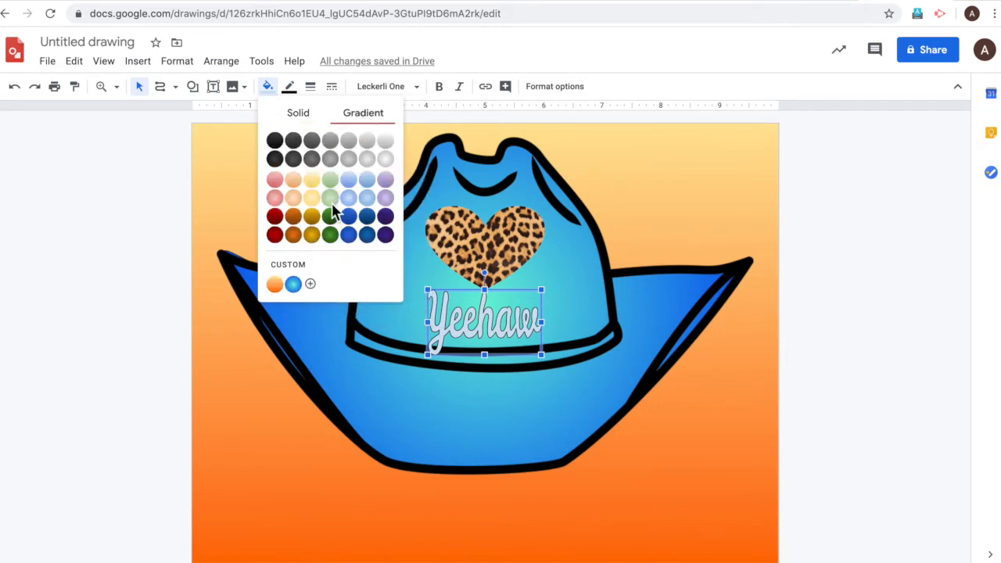
left_click(310, 283)
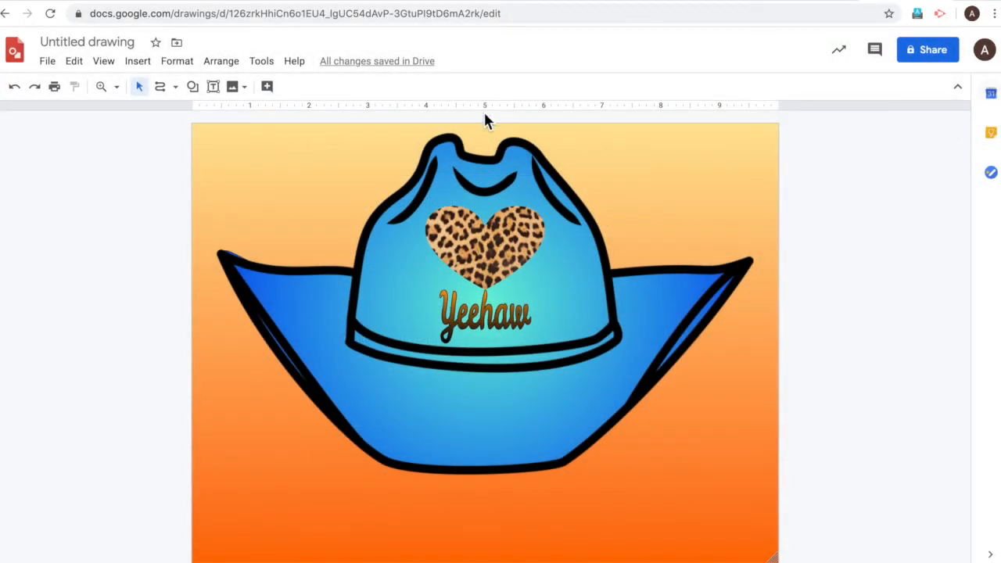
- Search the web for "glitter background" images and insert the dark rainbow holographic glitter image
left_click(145, 63)
mouse_move(176, 61)
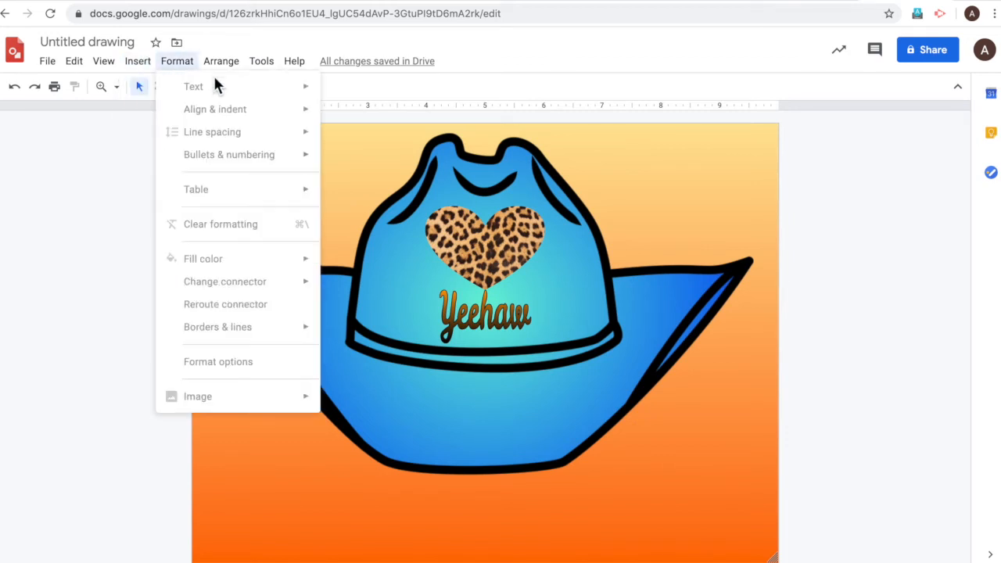
mouse_move(137, 61)
mouse_move(231, 99)
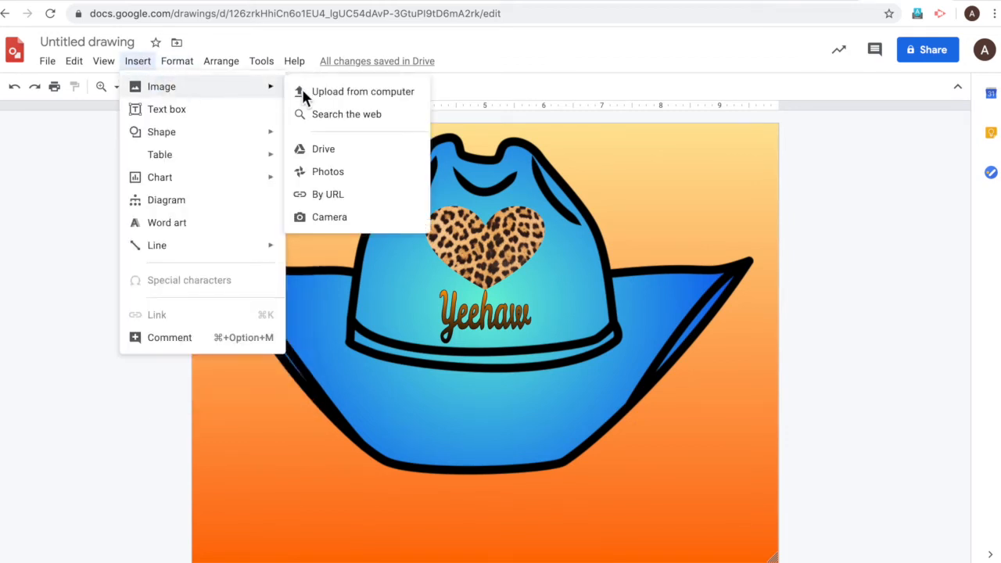
left_click(338, 115)
type("cheetah print")
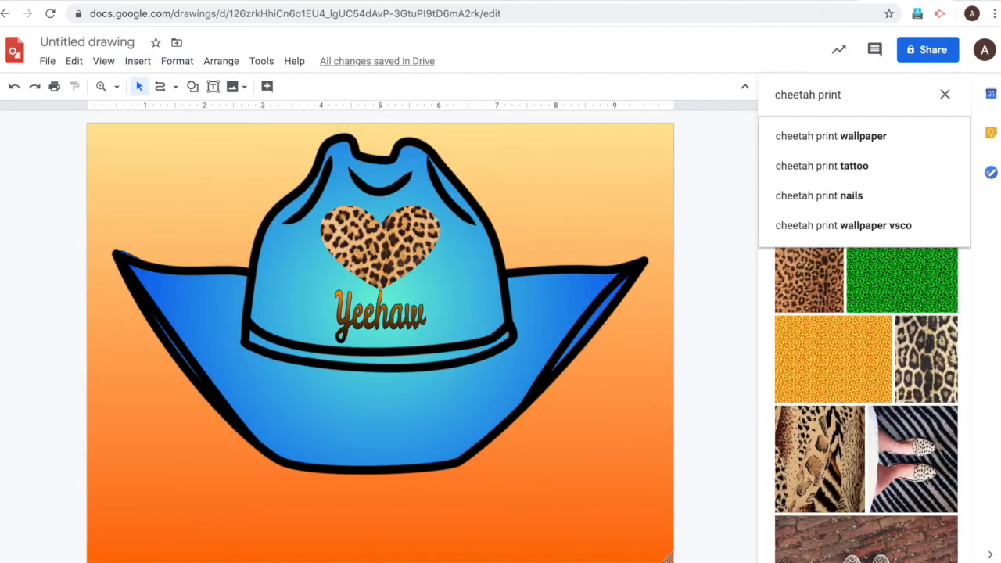
triple_click(878, 96)
type("glitter back")
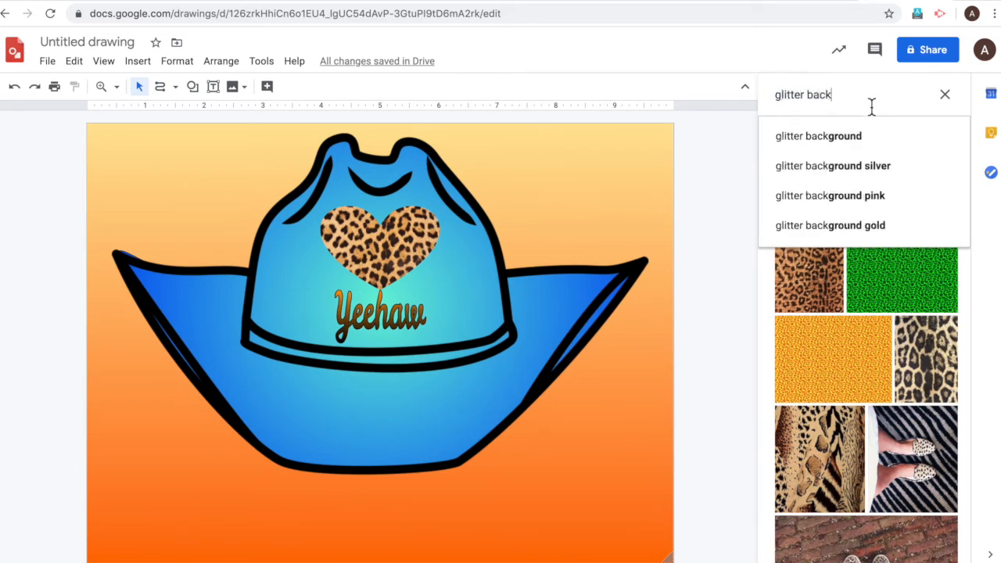
left_click(853, 136)
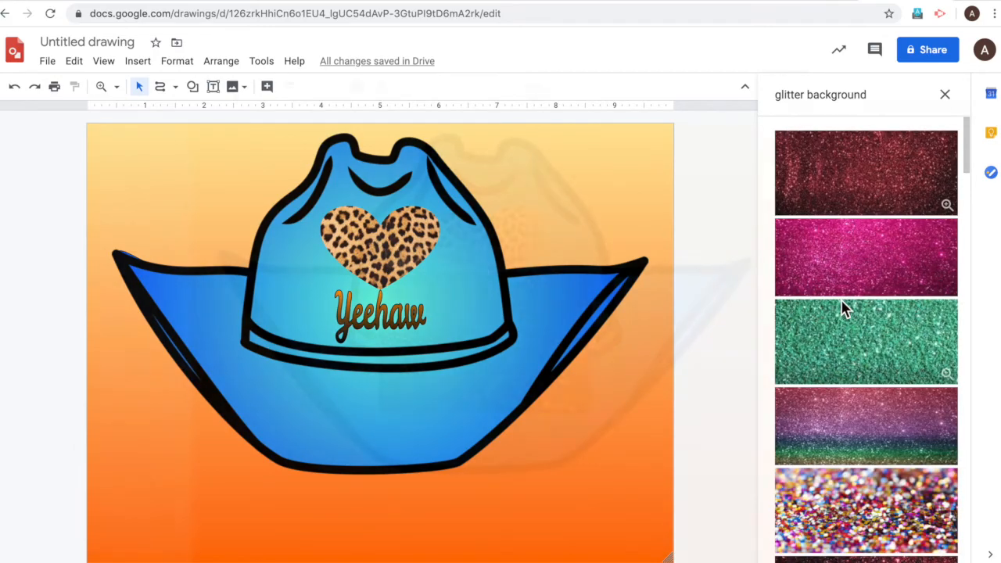
left_click(842, 309)
- Mask the rainbow glitter image with the heart shape
left_click(399, 88)
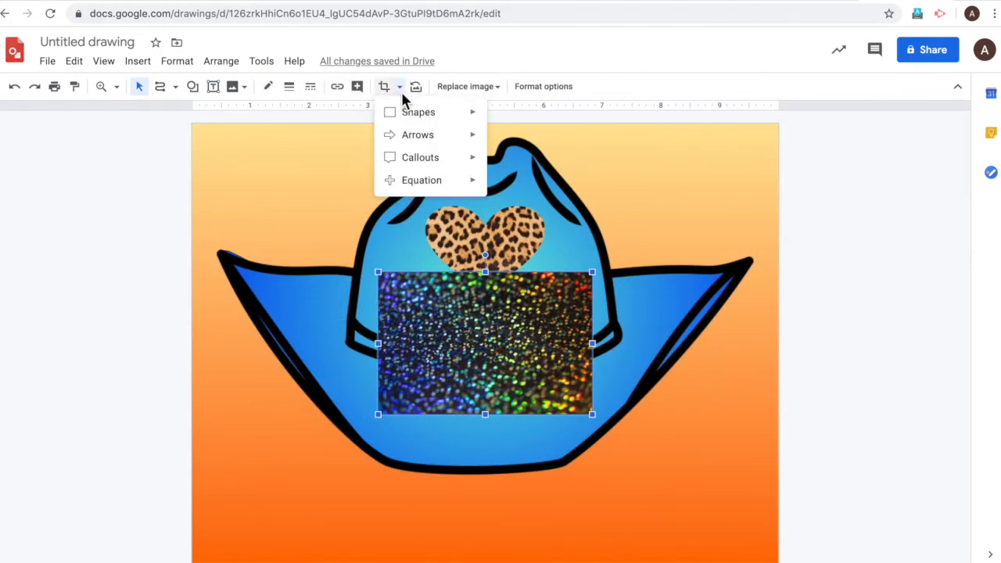
mouse_move(469, 123)
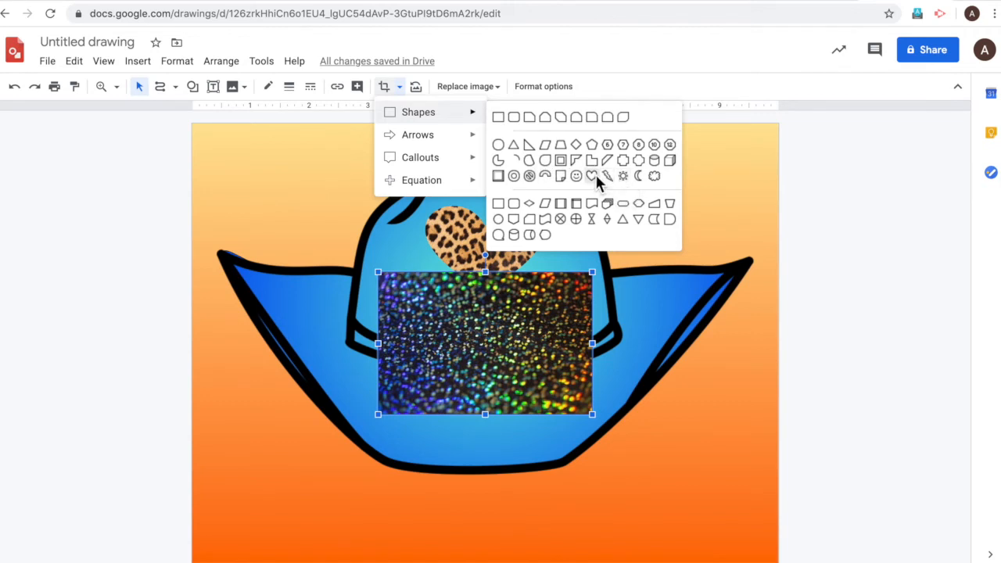
left_click(595, 176)
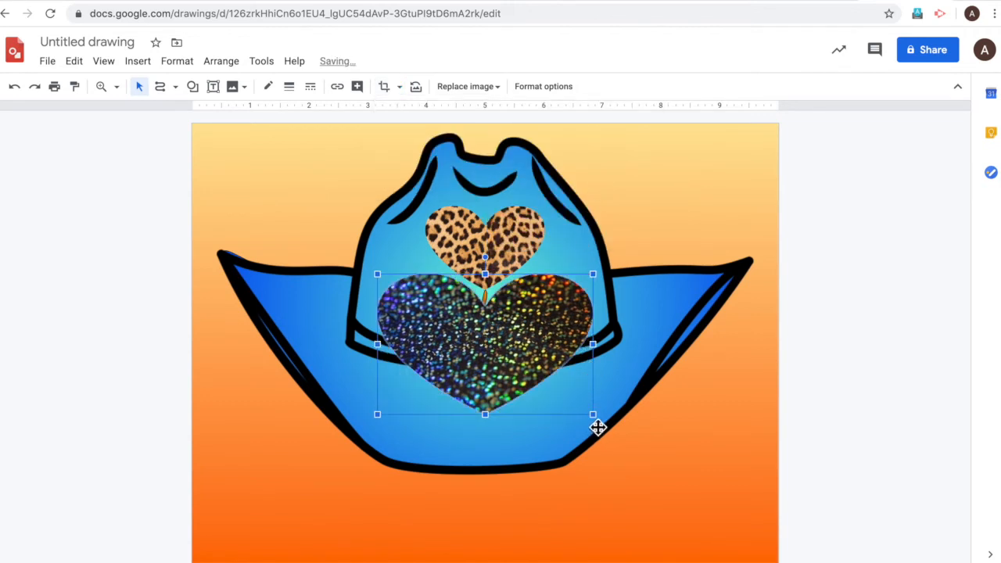
- Shrink the glitter heart to a small size and place it on the crown just left of the cheetah heart
left_click_drag(593, 414, 409, 252)
key("super+d")
key("super+z")
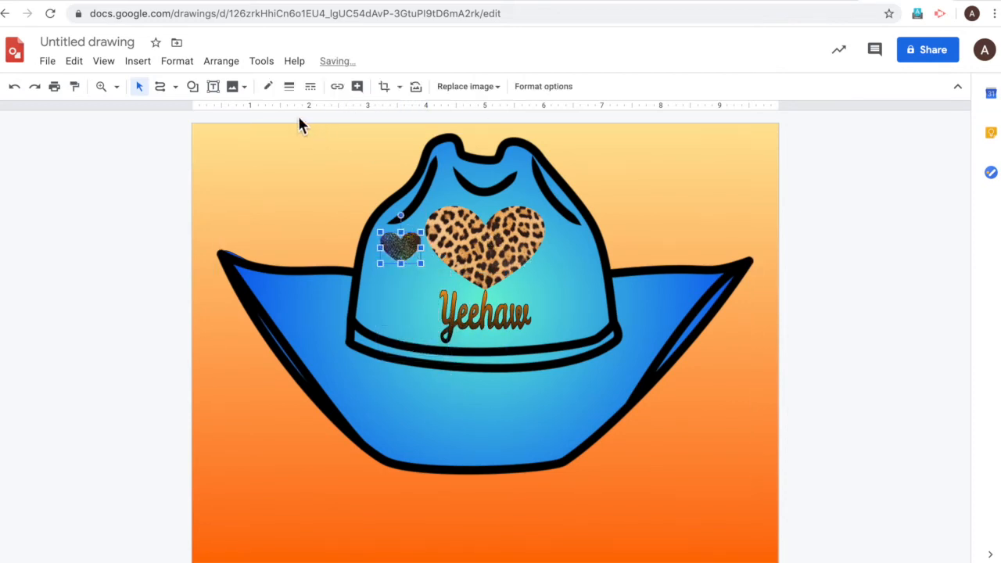
- Open the format options for the small glitter heart on the crown
left_click(185, 66)
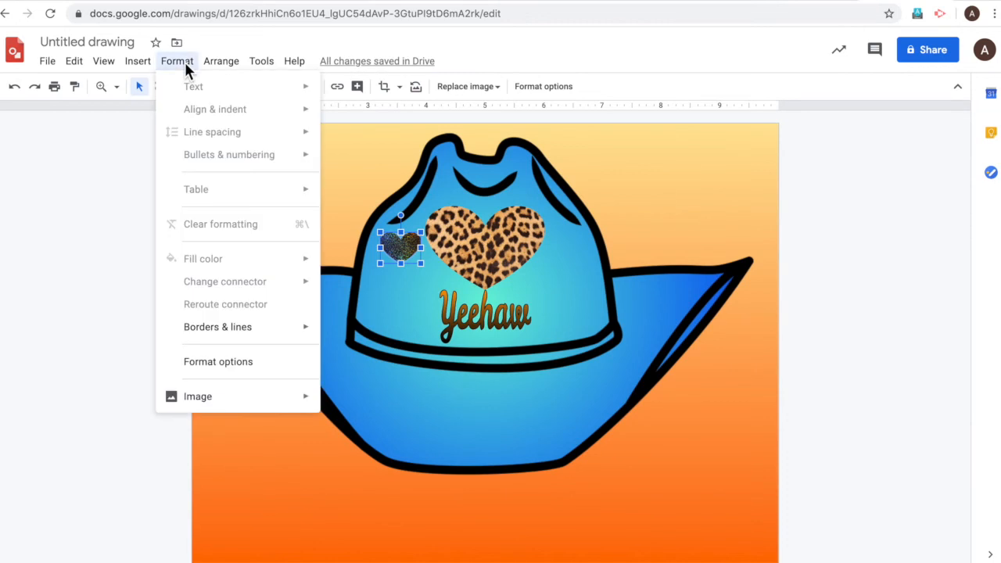
mouse_move(290, 407)
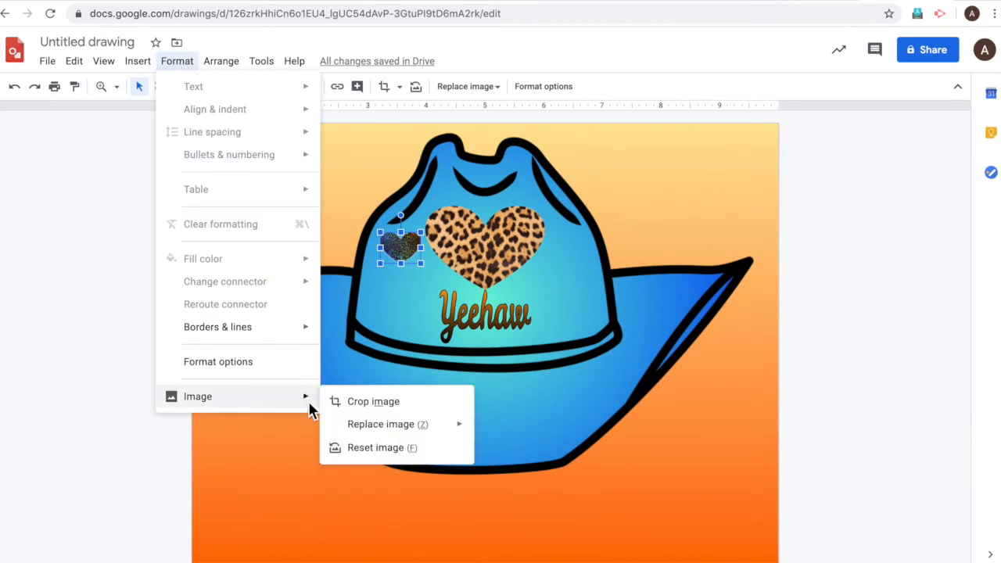
left_click(263, 364)
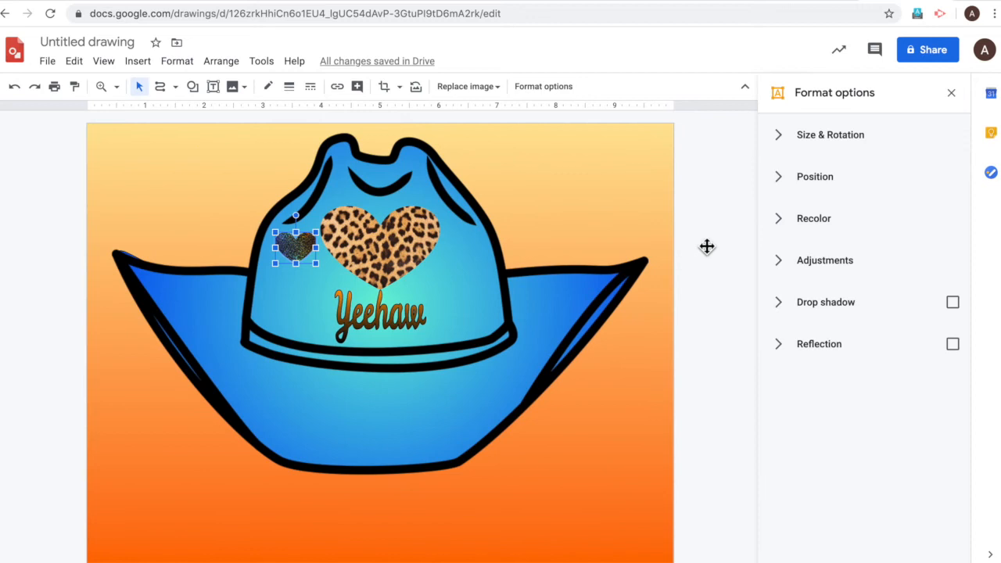
- Try the Dark 4 recolor on the small glitter heart and set it back to No recolor
left_click(835, 220)
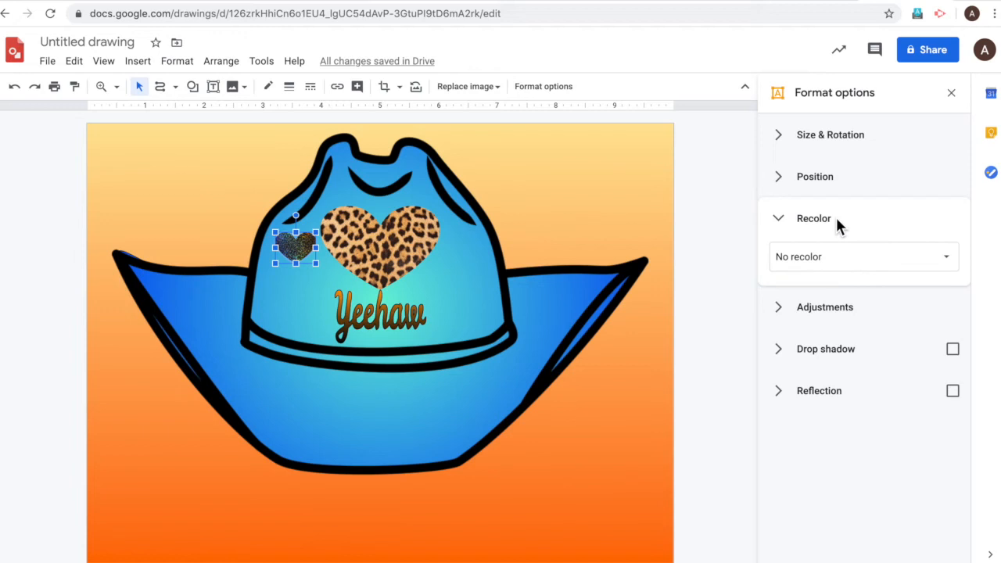
left_click(878, 258)
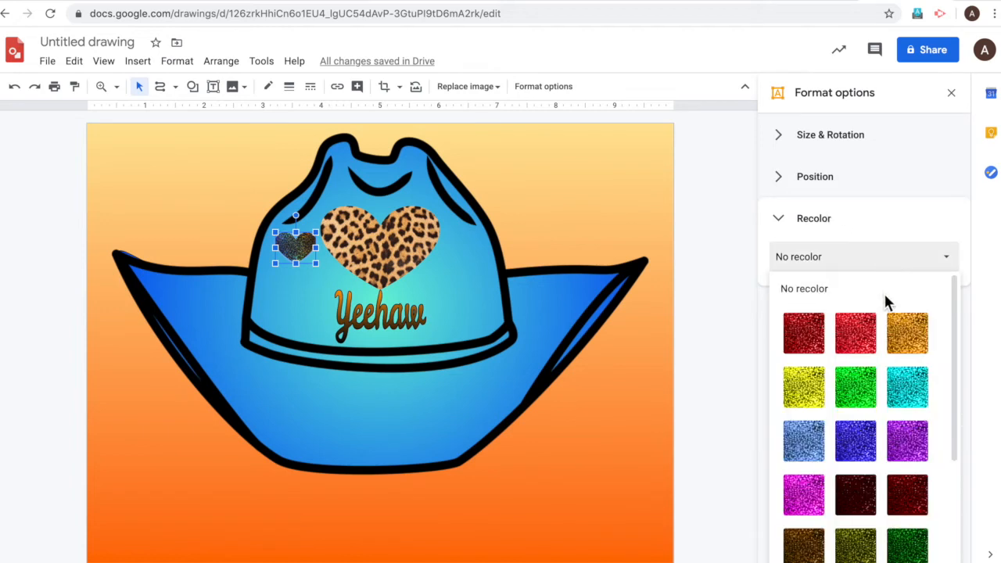
scroll(890, 426, "down", 3)
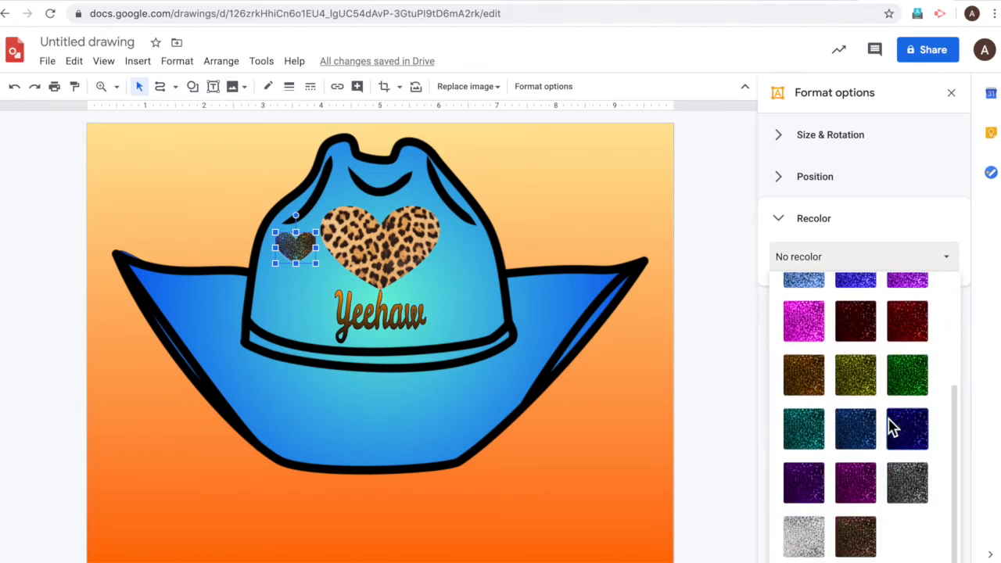
scroll(891, 426, "up", 3)
scroll(891, 426, "down", 2)
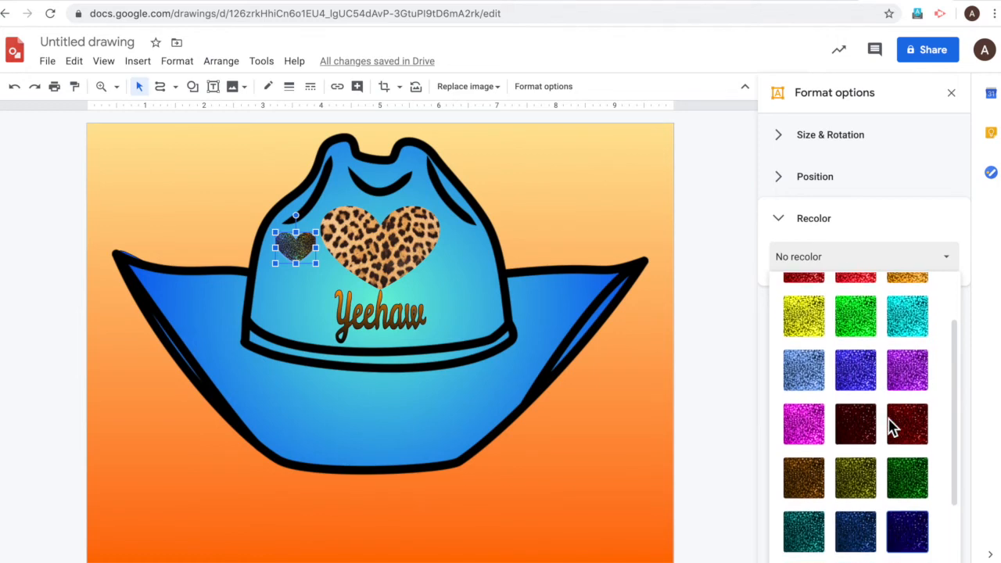
scroll(891, 426, "down", 1)
scroll(892, 426, "up", 5)
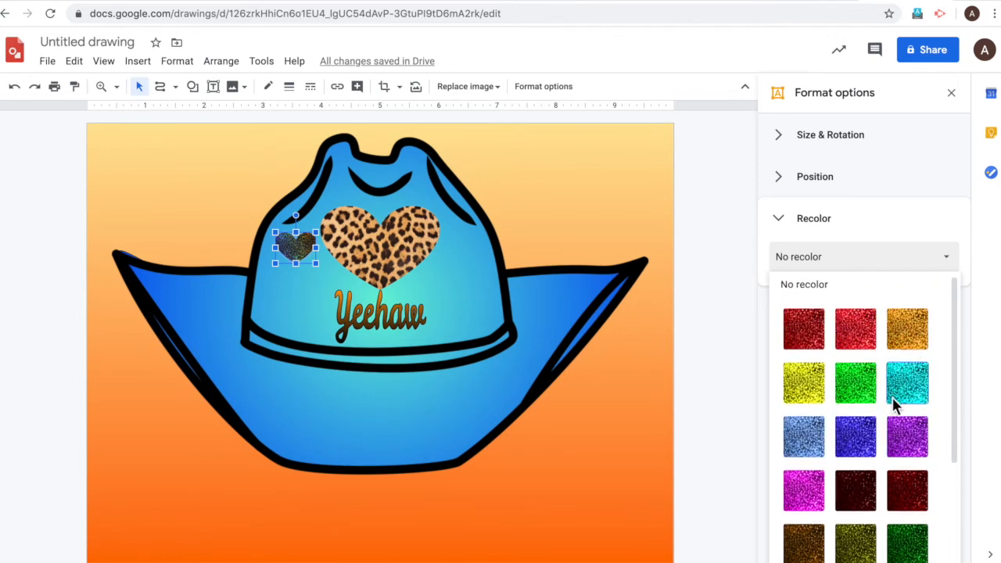
scroll(898, 406, "down", 5)
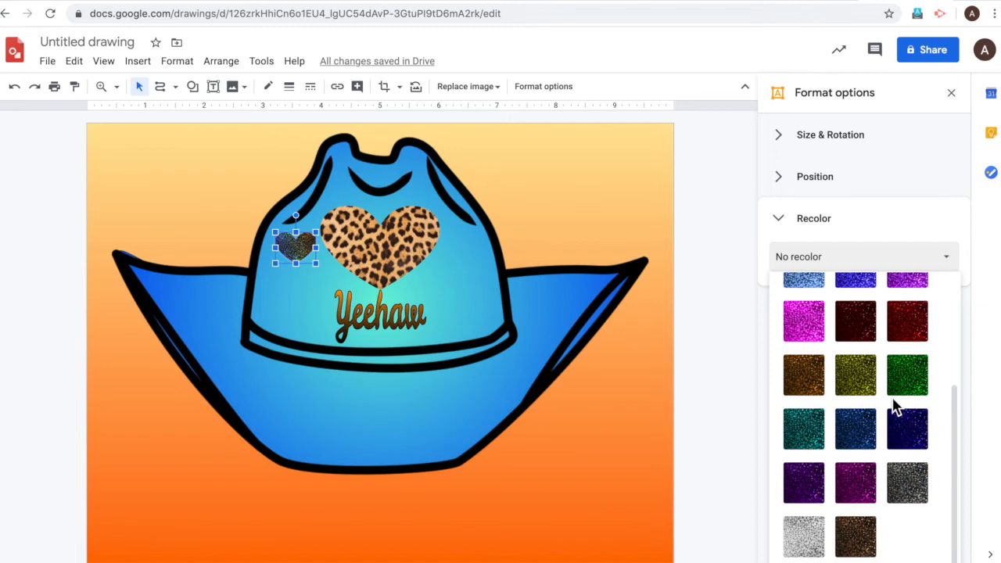
left_click(851, 383)
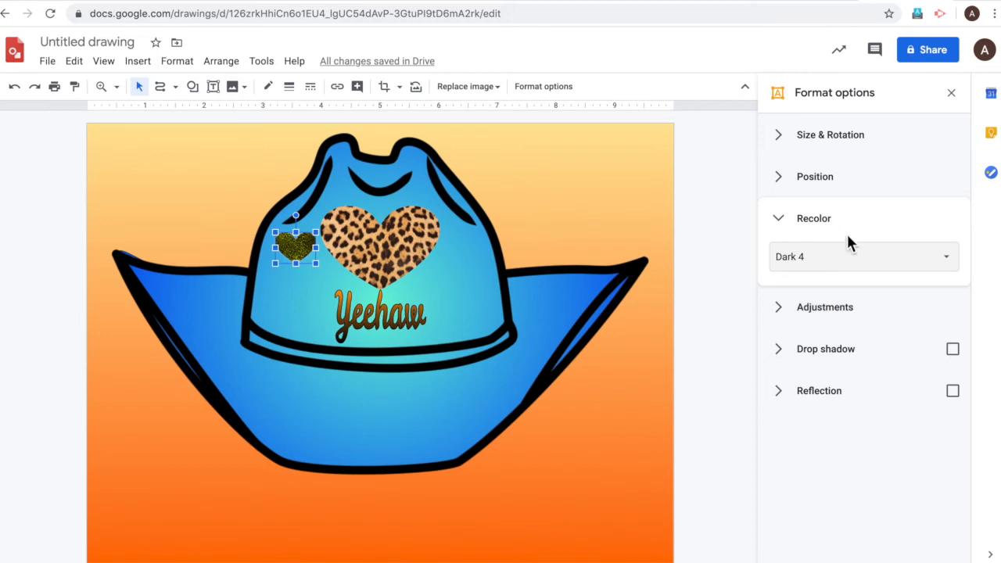
left_click(856, 252)
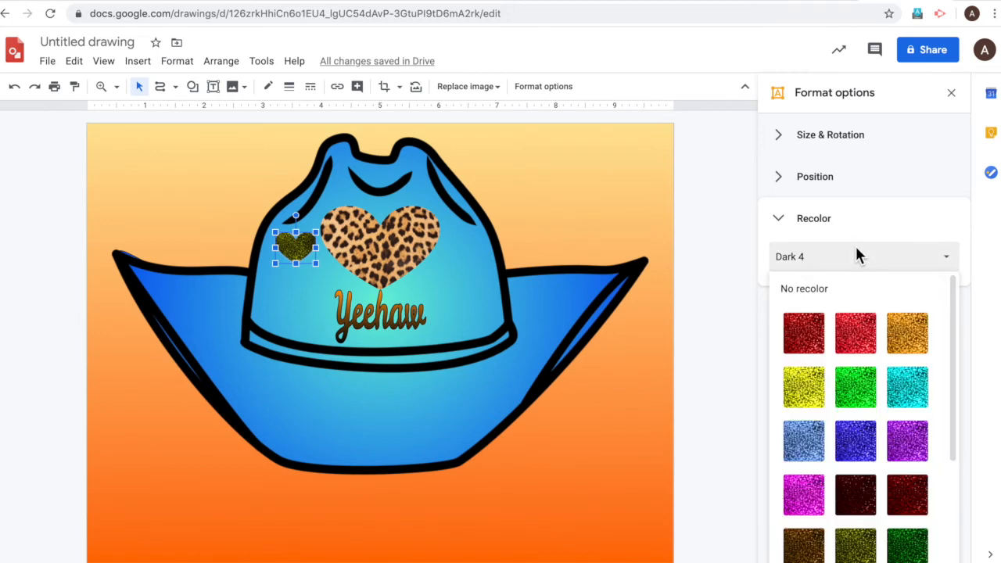
left_click(826, 293)
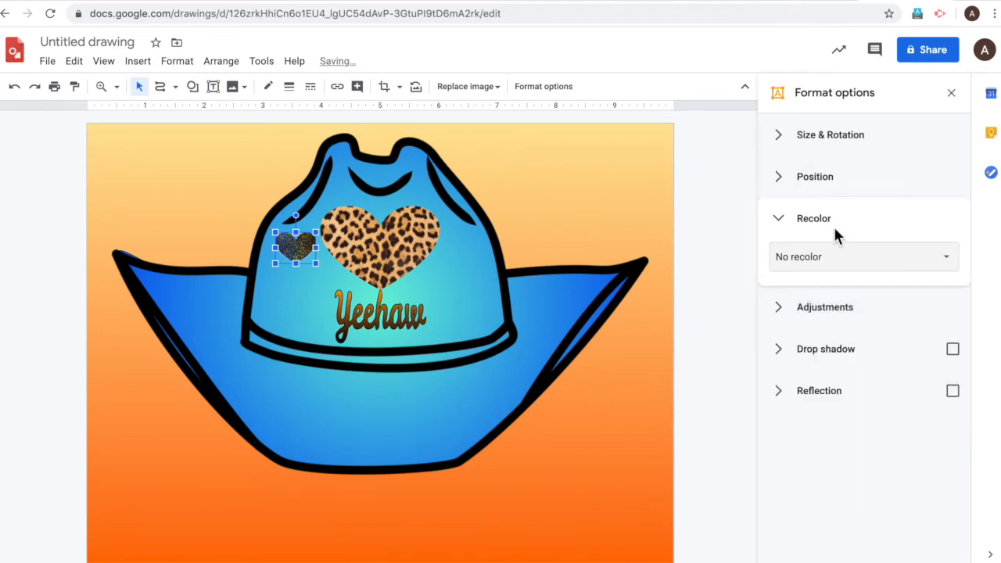
- Make the small glitter heart slightly transparent and raise its brightness and contrast a little
left_click(833, 306)
left_click(813, 354)
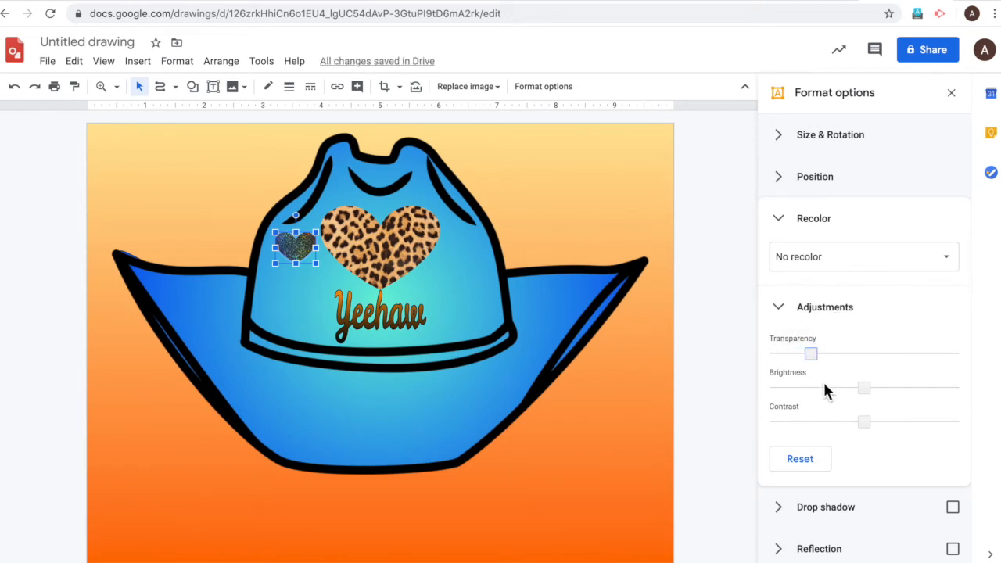
left_click_drag(866, 389, 884, 390)
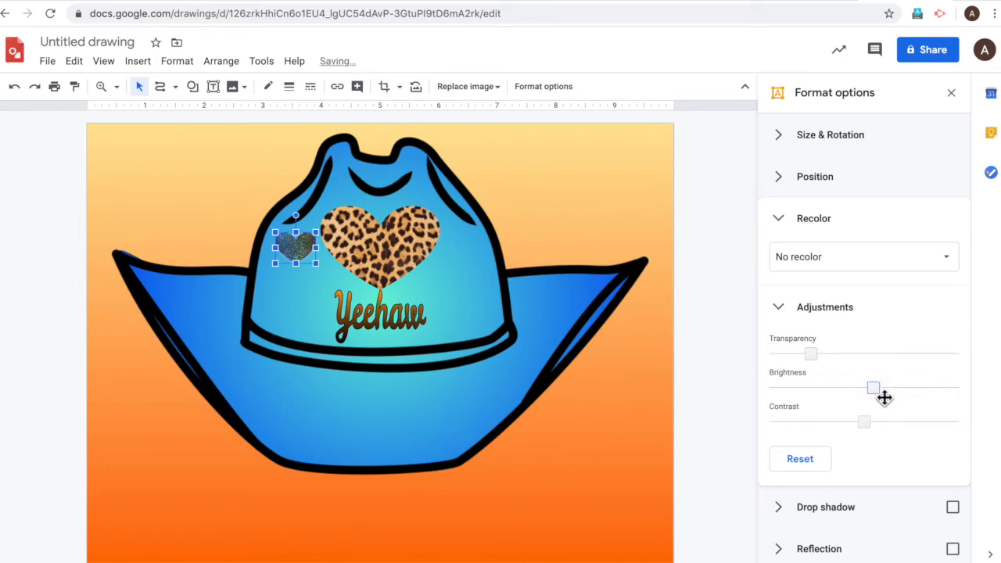
- Add a black drop shadow to the small glitter heart and reduce its angle and distance to the minimum
left_click(843, 522)
scroll(837, 542, "down", 3)
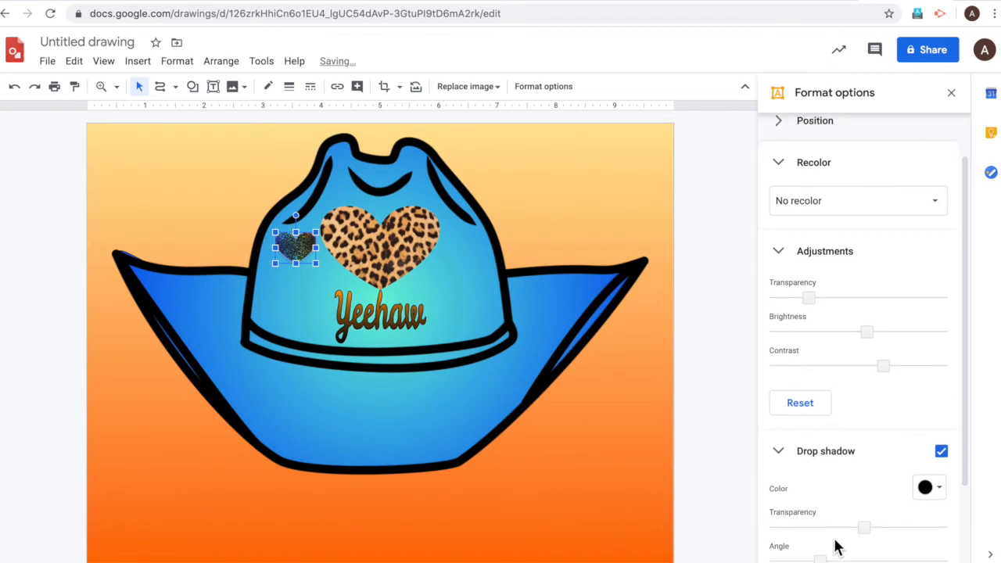
left_click_drag(827, 507, 790, 508)
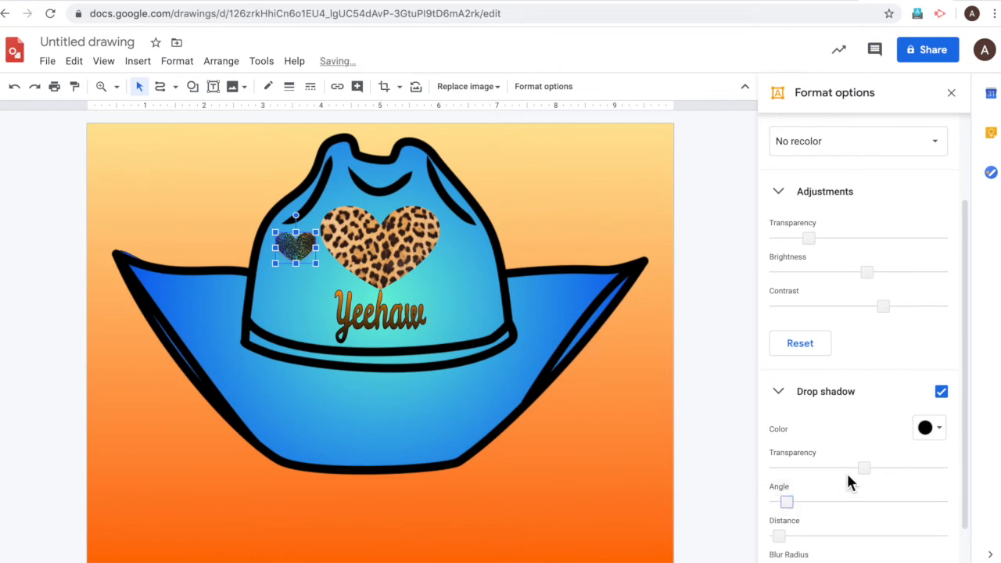
left_click_drag(783, 538, 796, 540)
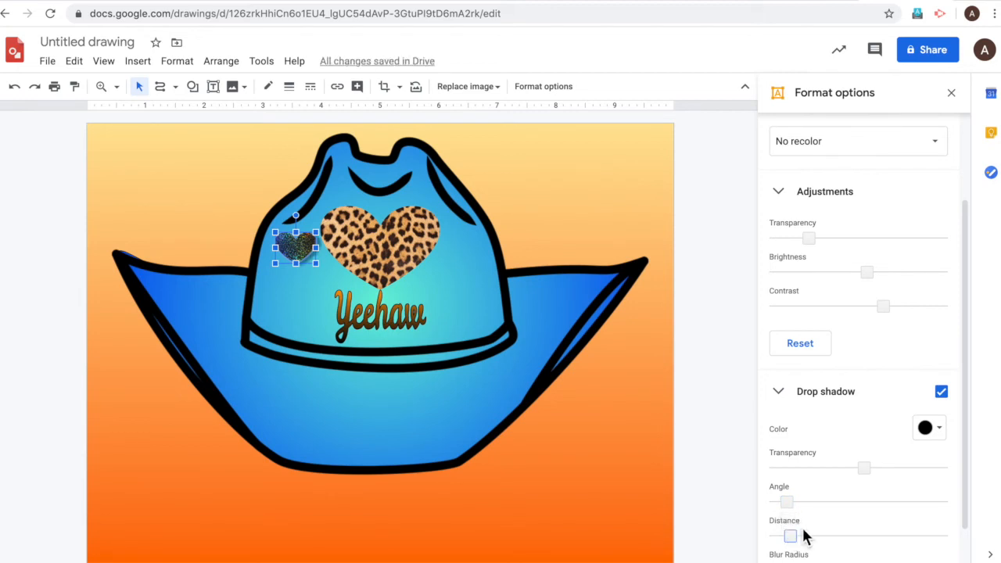
left_click_drag(793, 540, 752, 535)
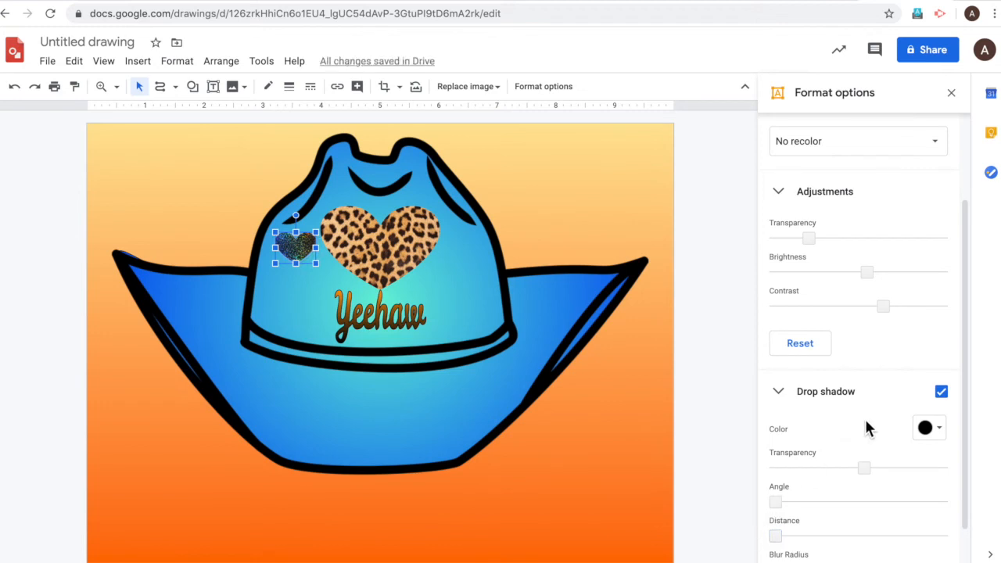
left_click(571, 366)
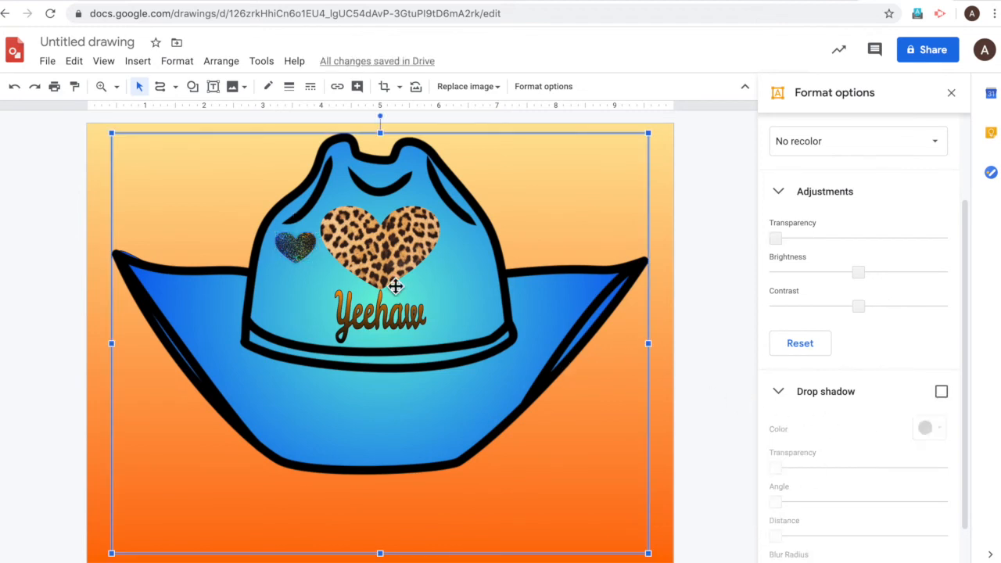
- Duplicate the small glitter heart and place the copy on the crown just right of the cheetah heart
left_click(307, 254)
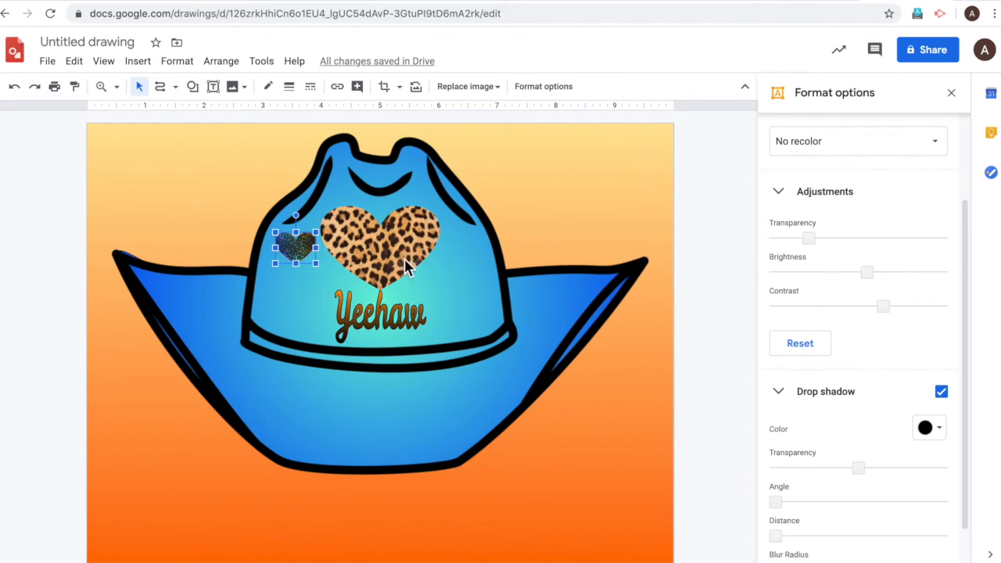
left_click(310, 286)
key("ctrl+v")
left_click_drag(310, 267, 473, 262)
left_click(480, 315)
- Trace the hat's brim as a closed shape, following its outer edge and the lower edge of the hat band
left_click(162, 83)
left_click(249, 274)
left_click(118, 254)
left_click(170, 349)
left_click(228, 418)
left_click(282, 463)
left_click(460, 467)
left_click(574, 358)
left_click(645, 261)
left_click(607, 270)
left_click(507, 271)
left_click(515, 333)
left_click(414, 366)
left_click(248, 345)
left_click(250, 274)
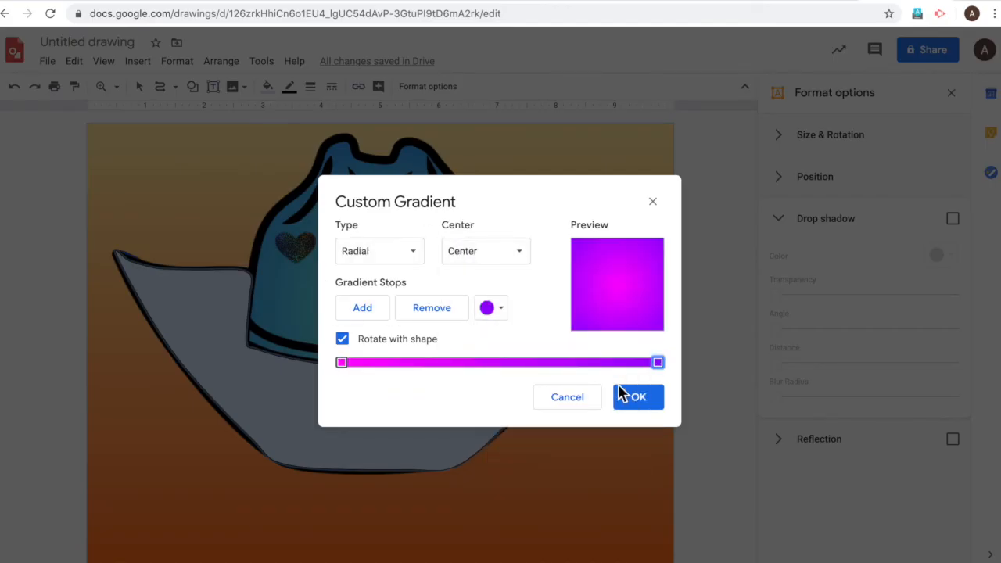
- Fill the brim shape with a custom radial gradient from magenta to red and place it behind the black hat outline
left_click(342, 362)
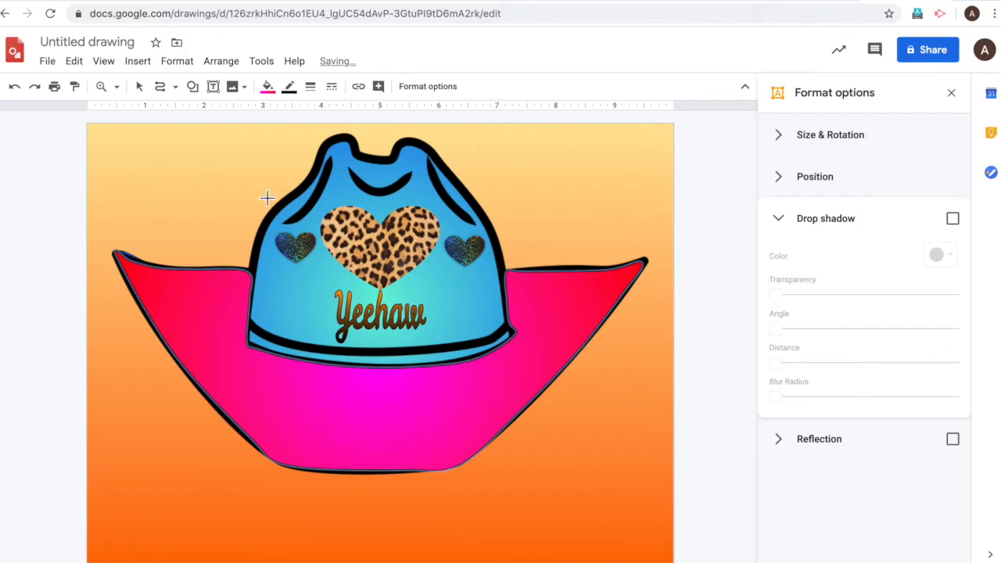
left_click(262, 61)
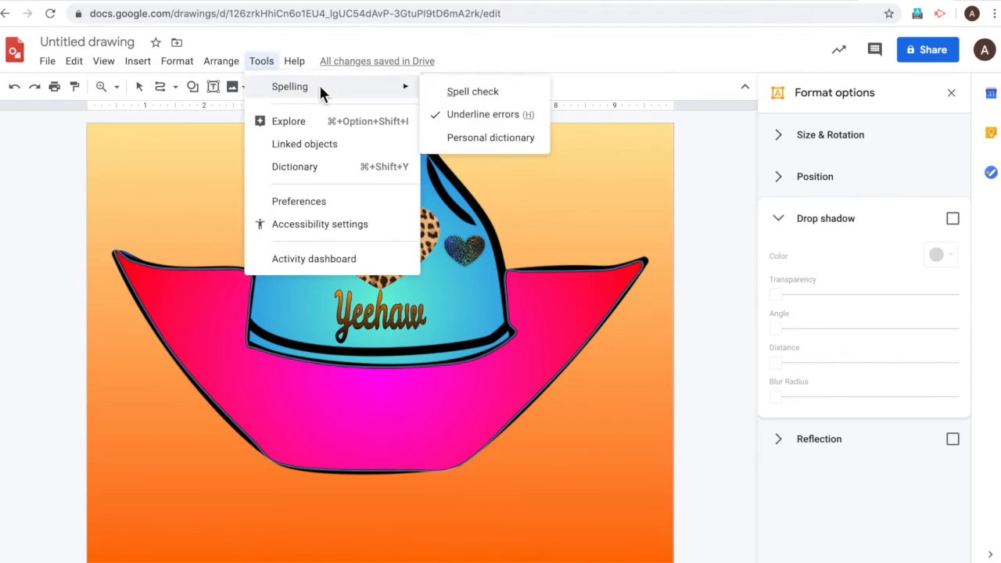
key("Escape")
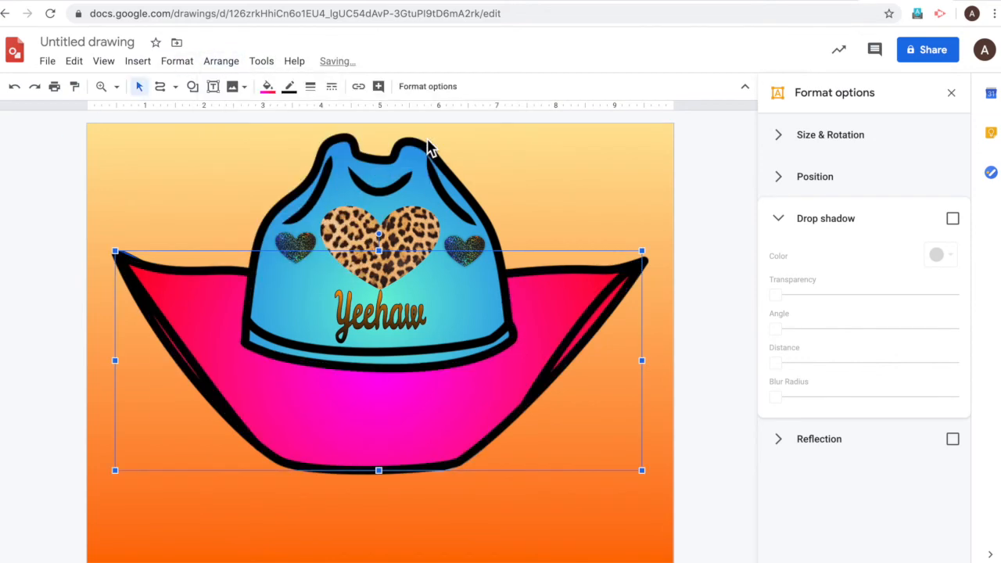
left_click(654, 194)
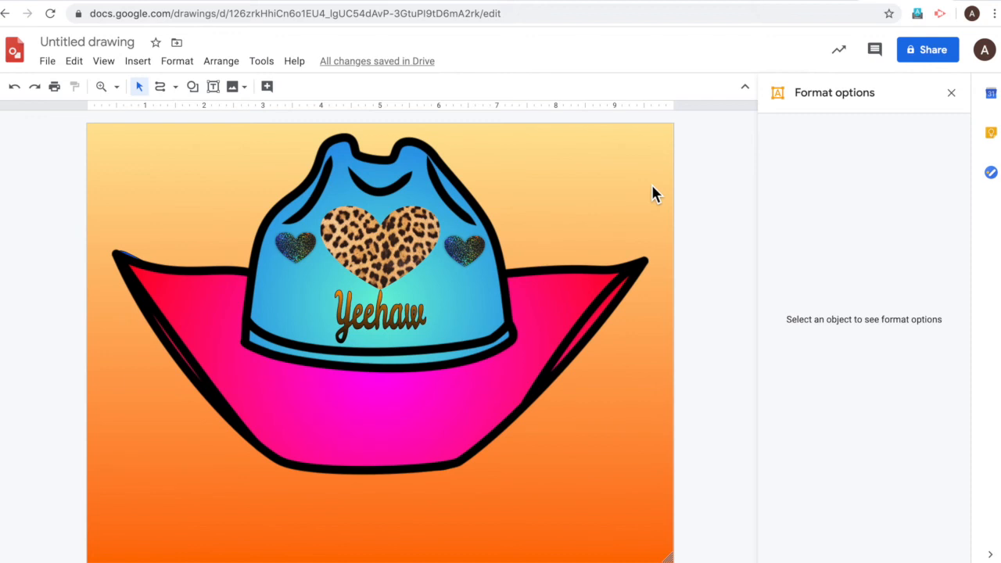
- Rename the drawing as "Cowgirl Hat"
left_click(102, 43)
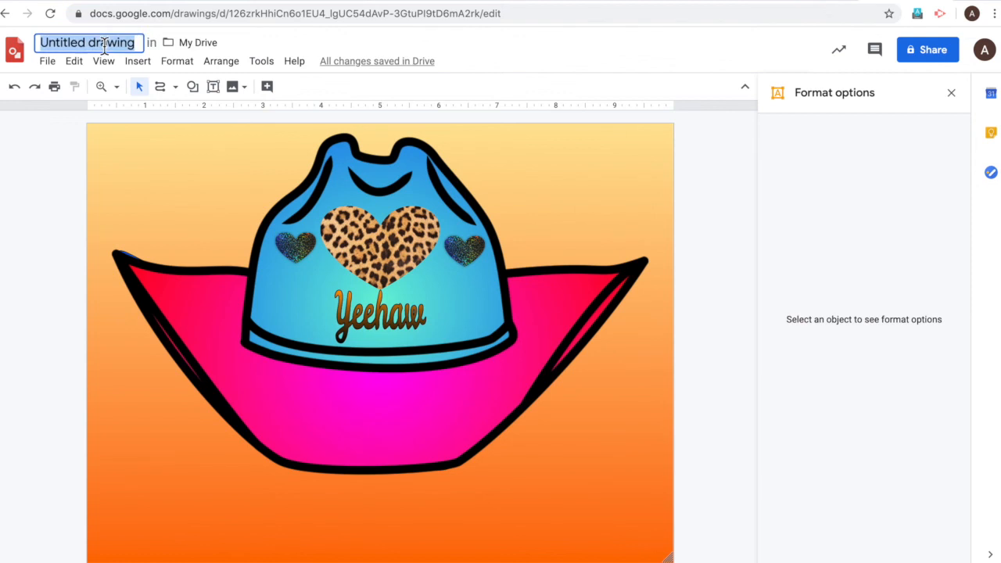
type("Cowgirl")
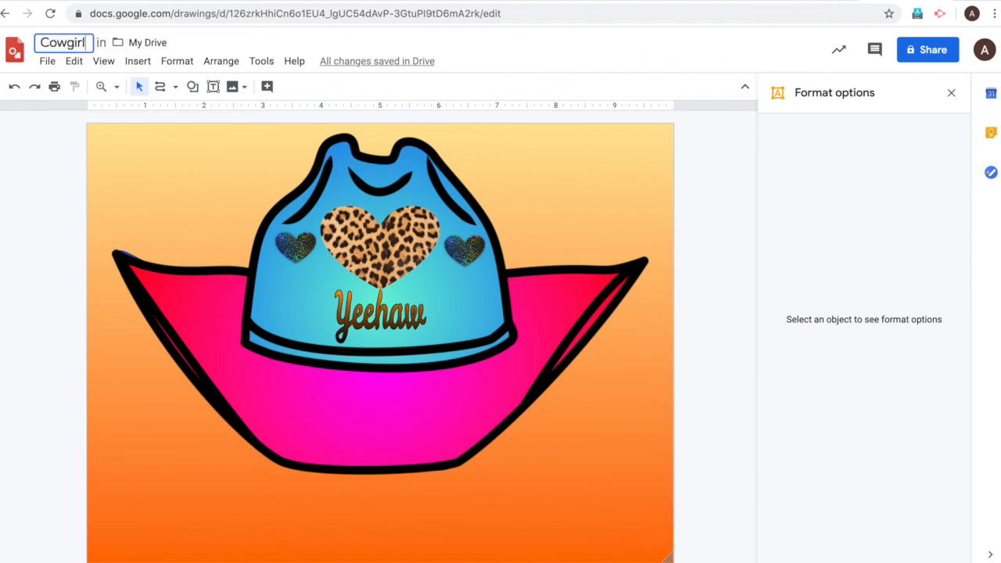
type(" Hat")
left_click(71, 179)
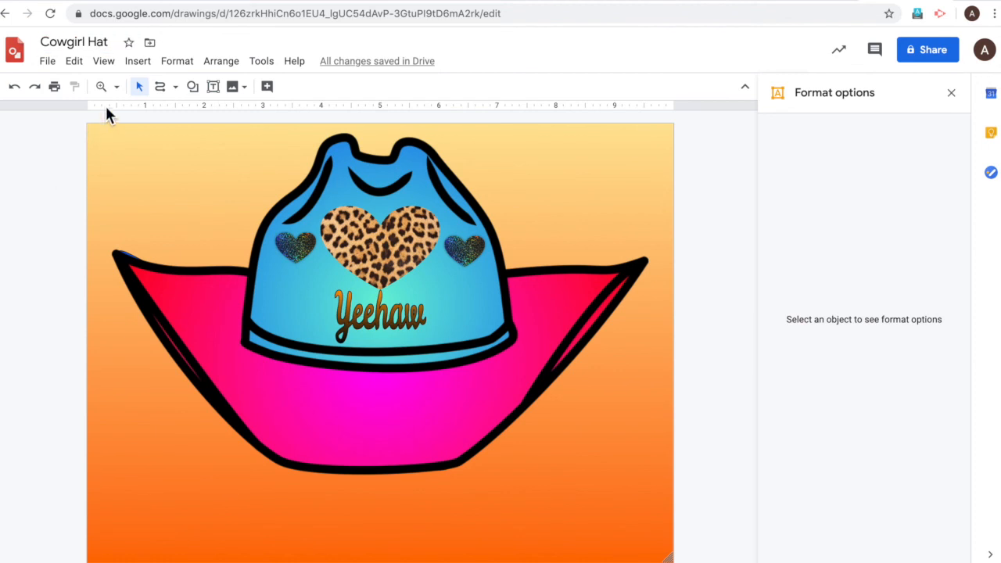
- Download the finished drawing as a PNG image
left_click(49, 61)
mouse_move(93, 210)
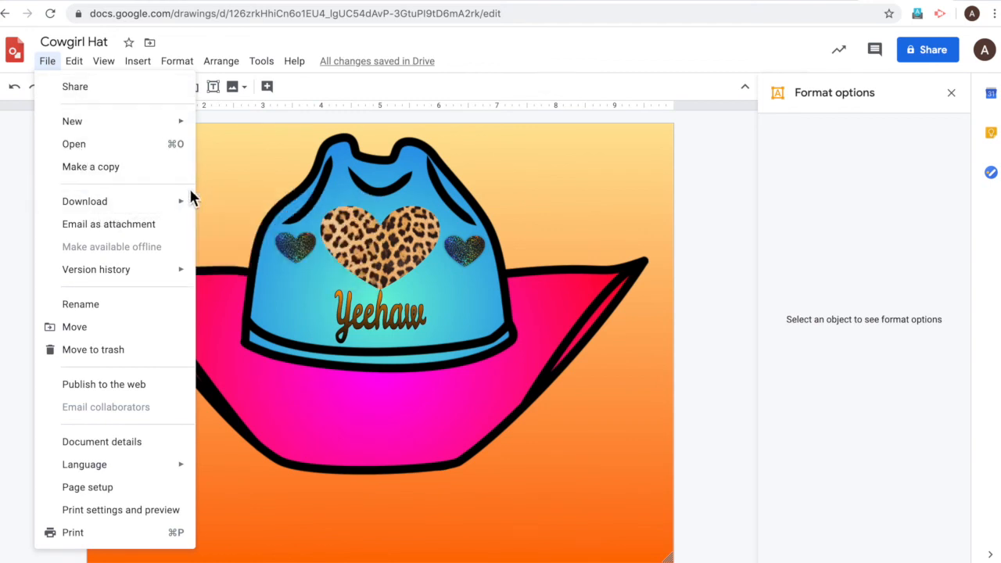
mouse_move(174, 206)
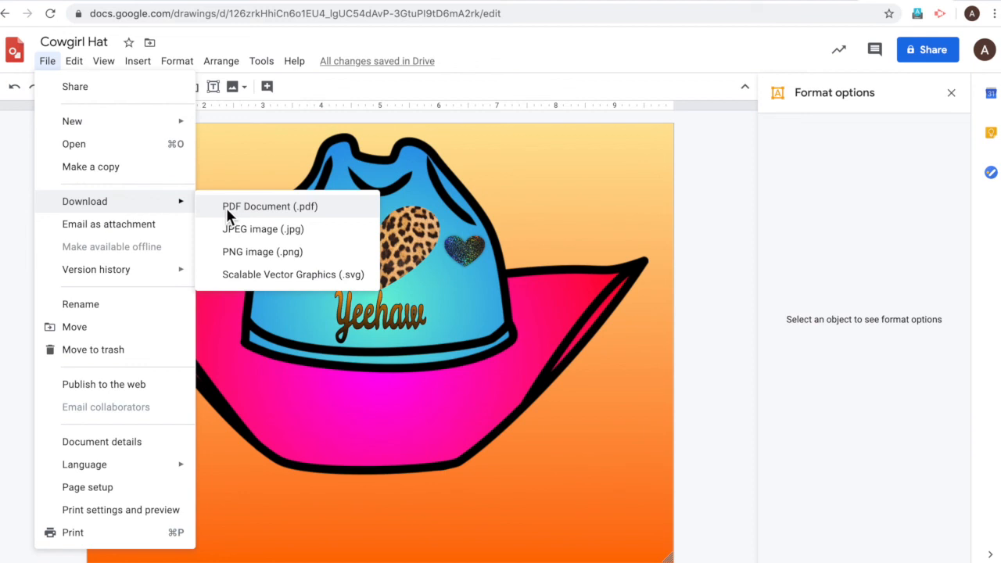
left_click(239, 252)
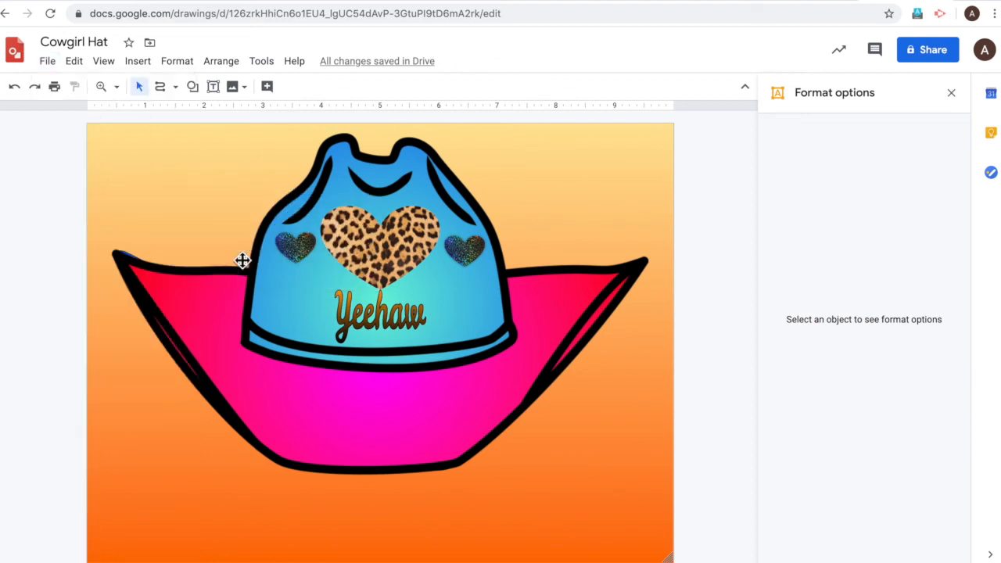